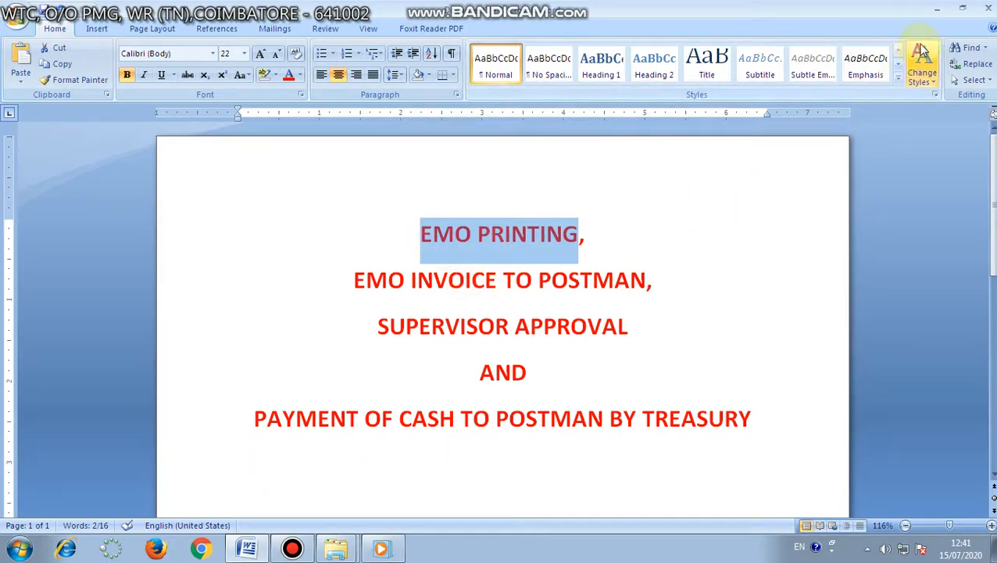
- Minimise the title document and play the PostMan_eMO_Invoice video full screen
click(935, 15)
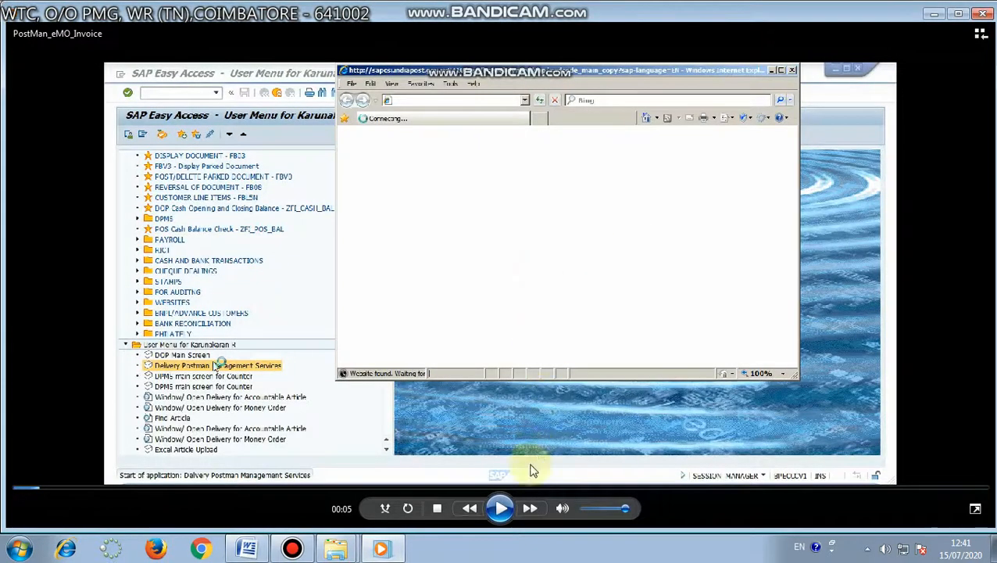
click(502, 509)
double_click(507, 428)
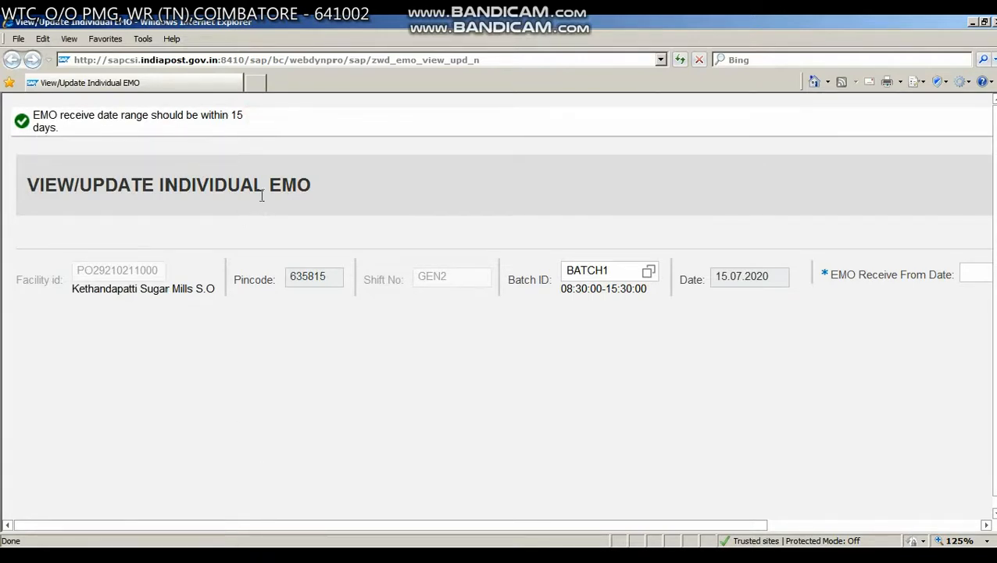
- Set the EMO receive date range from 01.07.2020 to 15.07.2020 and load the matching eMOs
drag(276, 525, 580, 541)
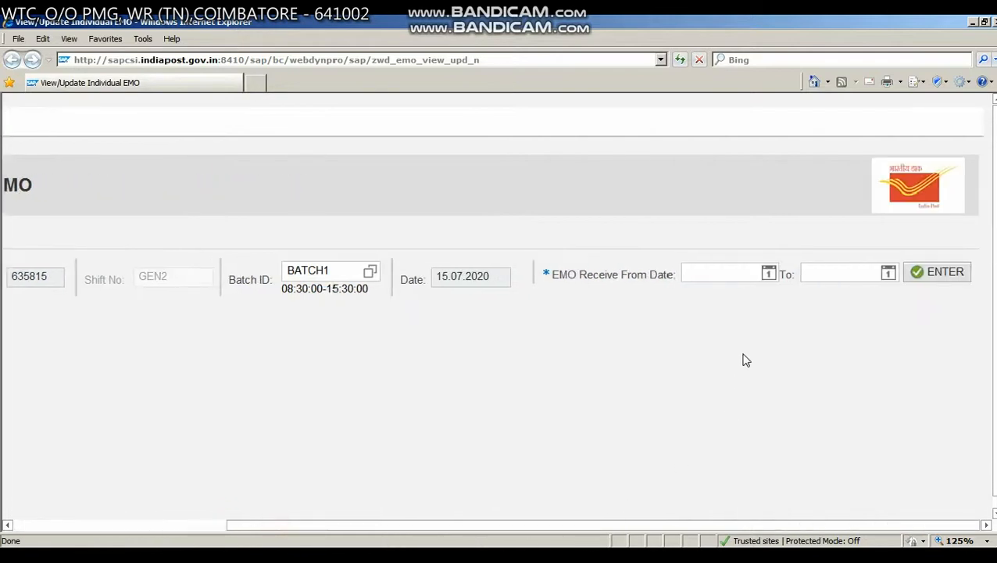
click(769, 273)
click(758, 331)
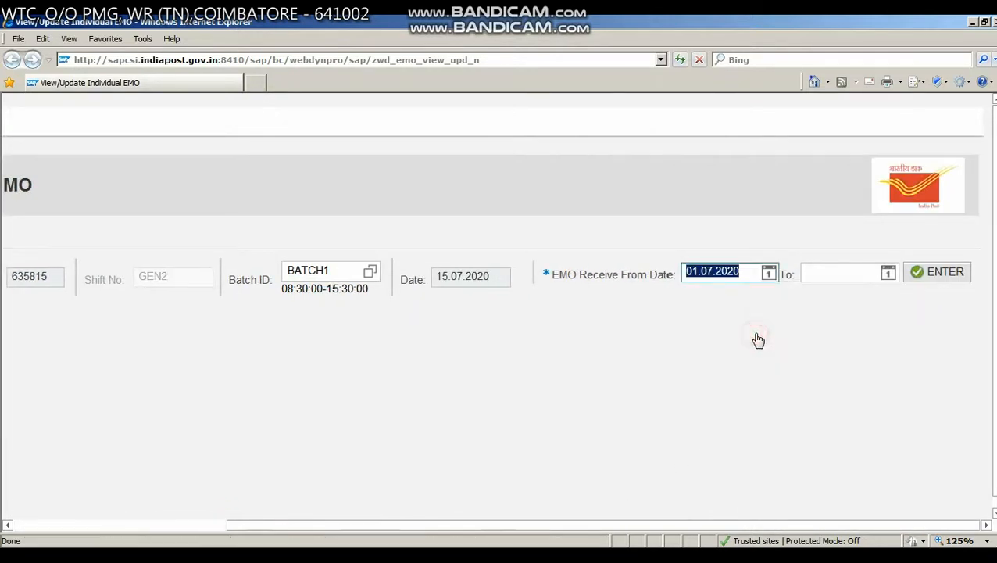
click(889, 273)
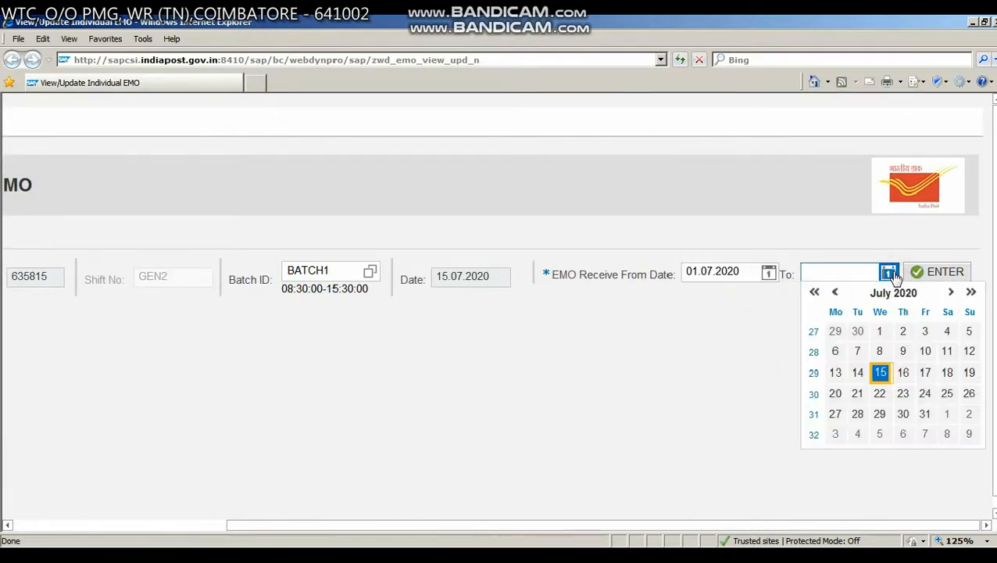
click(881, 373)
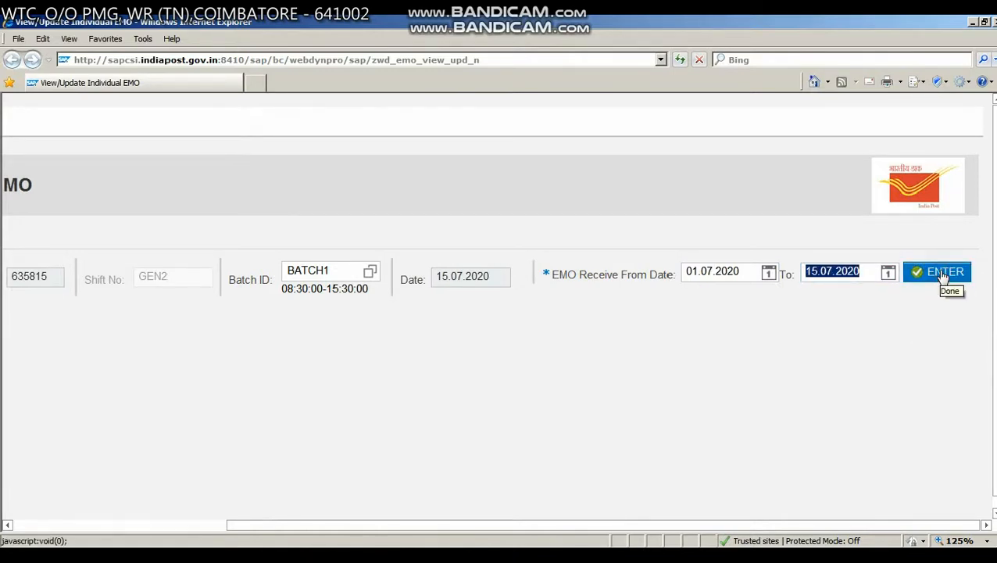
click(943, 273)
click(176, 524)
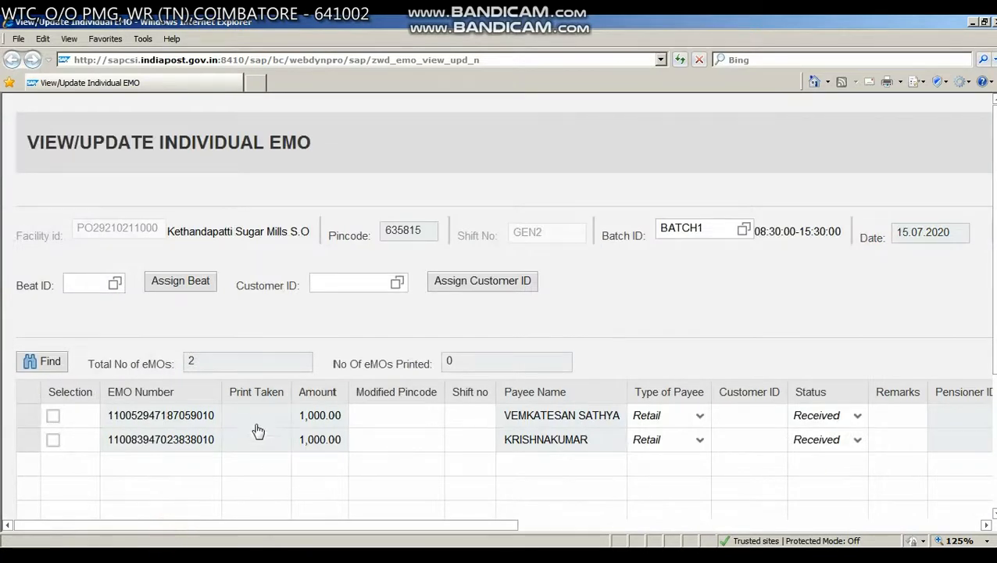
- Mark both listed eMOs for printing
click(245, 440)
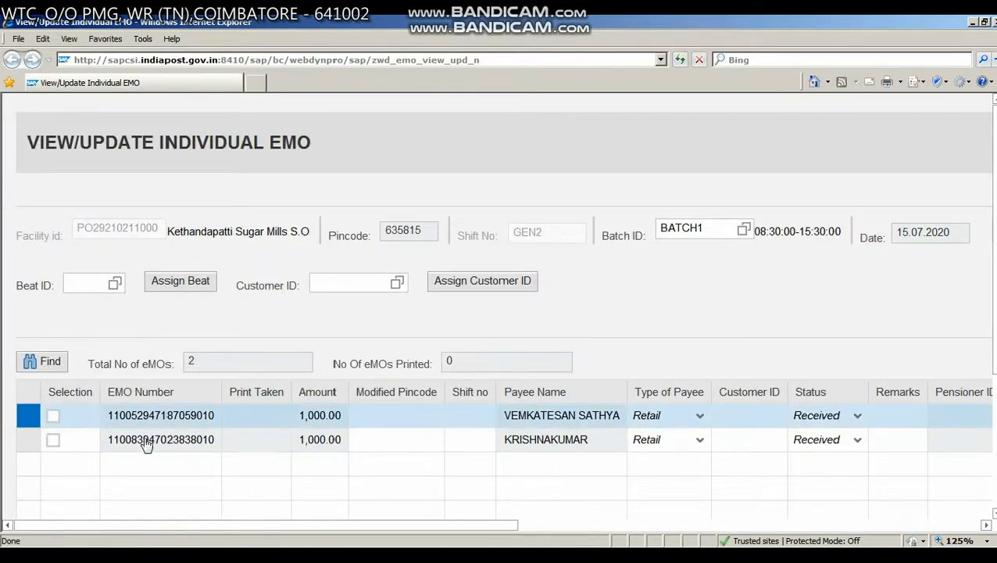
click(53, 417)
click(51, 440)
- Review the status options offered for the first eMO, from On Hold to Recall, without choosing another one
drag(271, 522, 338, 528)
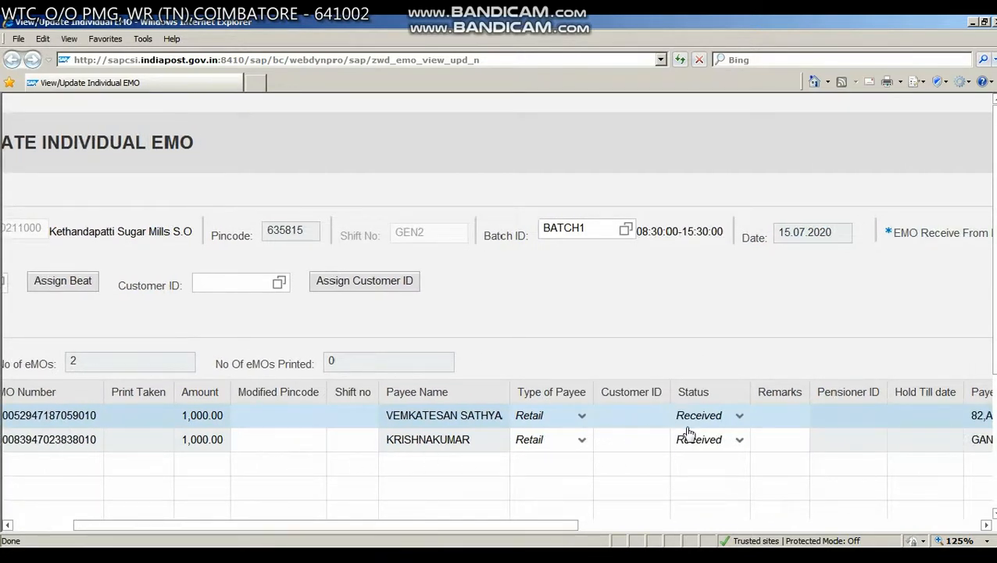
click(739, 418)
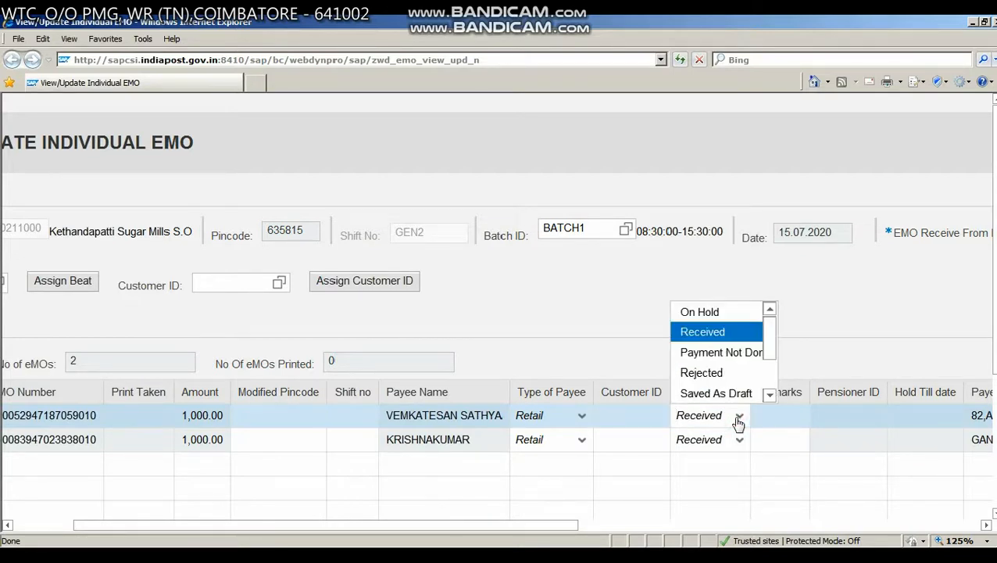
drag(770, 346, 765, 367)
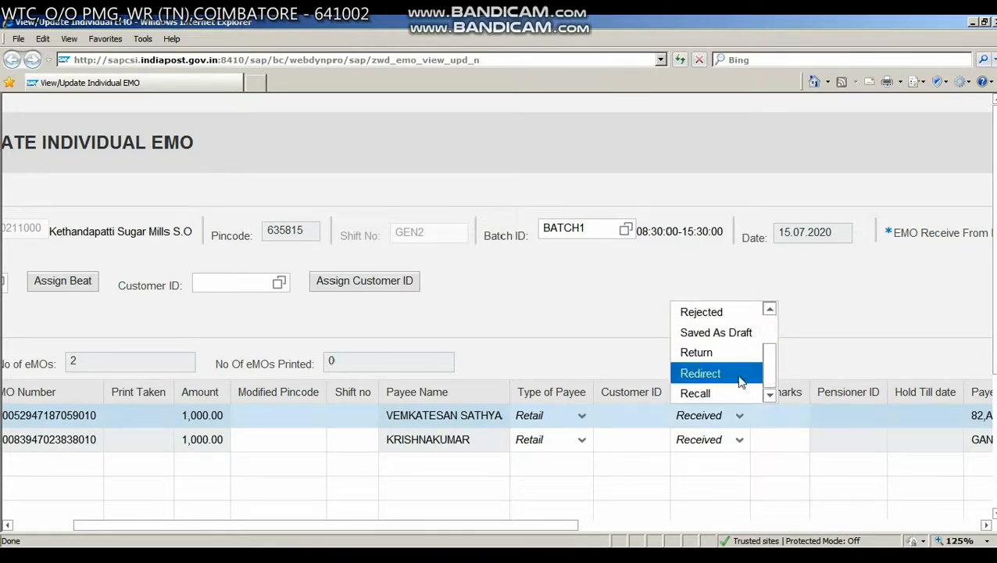
click(824, 347)
drag(554, 529, 238, 465)
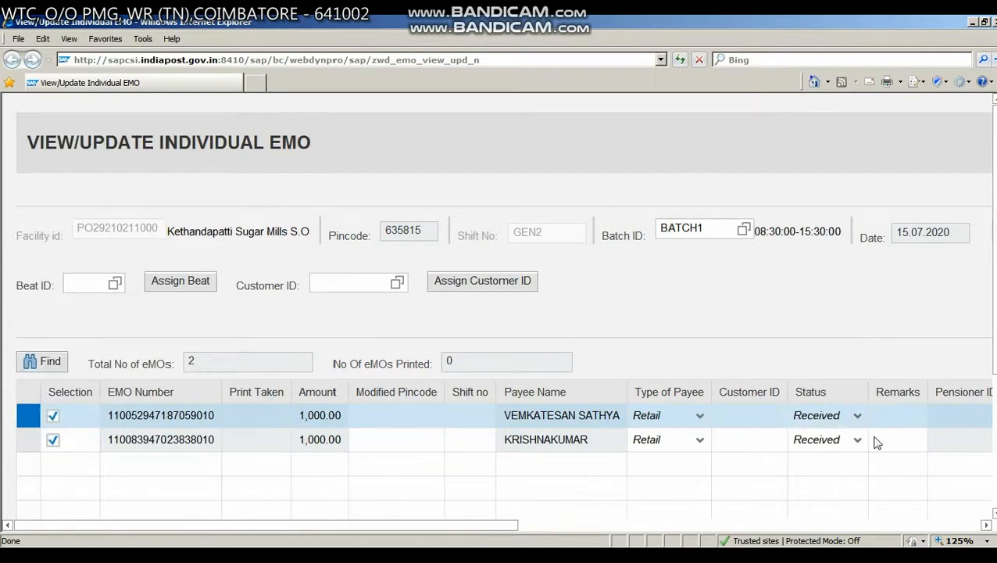
click(859, 415)
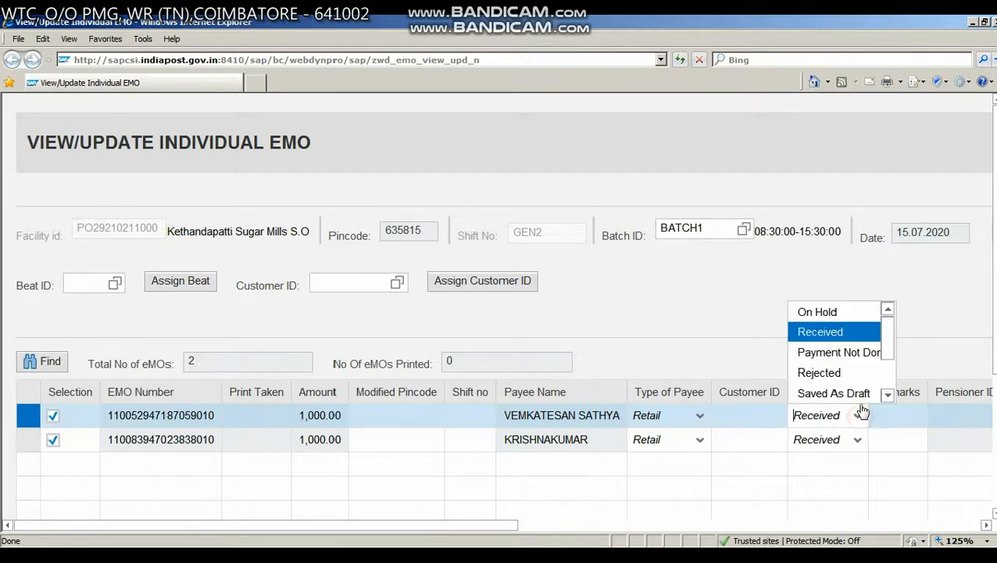
click(918, 310)
- Print the marked eMOs with the Domestic MO form type
drag(469, 527, 805, 525)
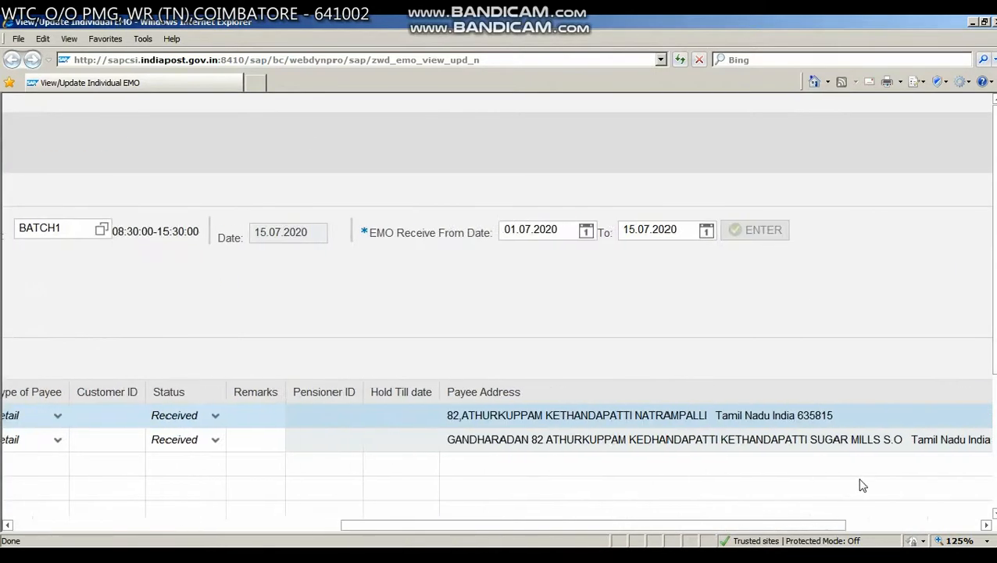
scroll(859, 483, down, 3)
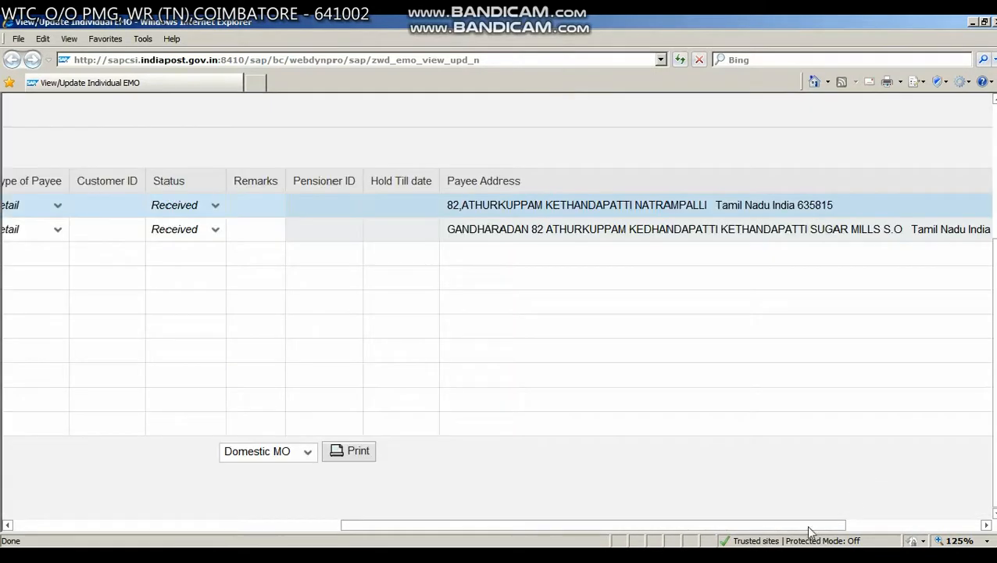
click(357, 453)
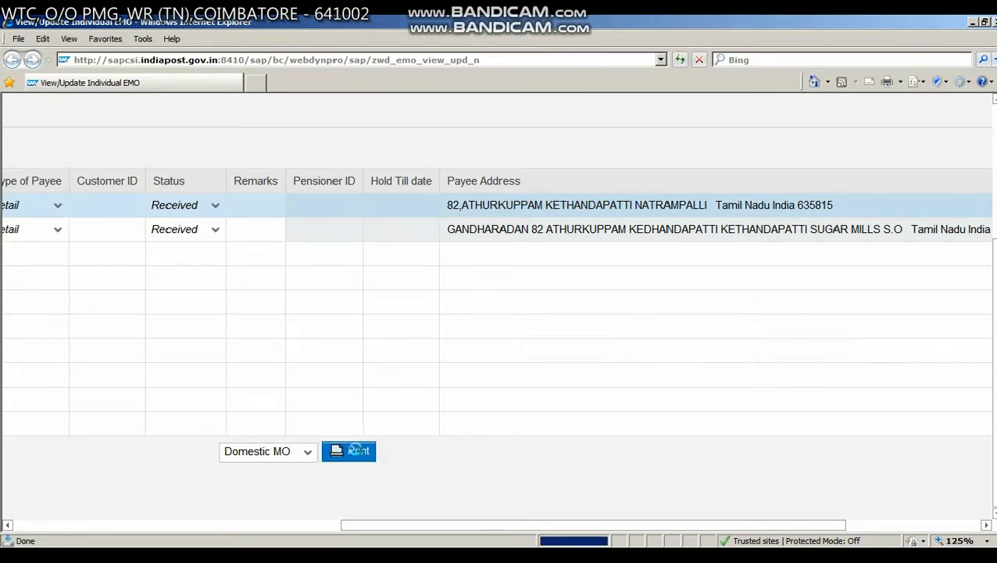
- Save the generated eMO print file as eMO_150720 in the POSTMAN July-2020 folder
click(547, 297)
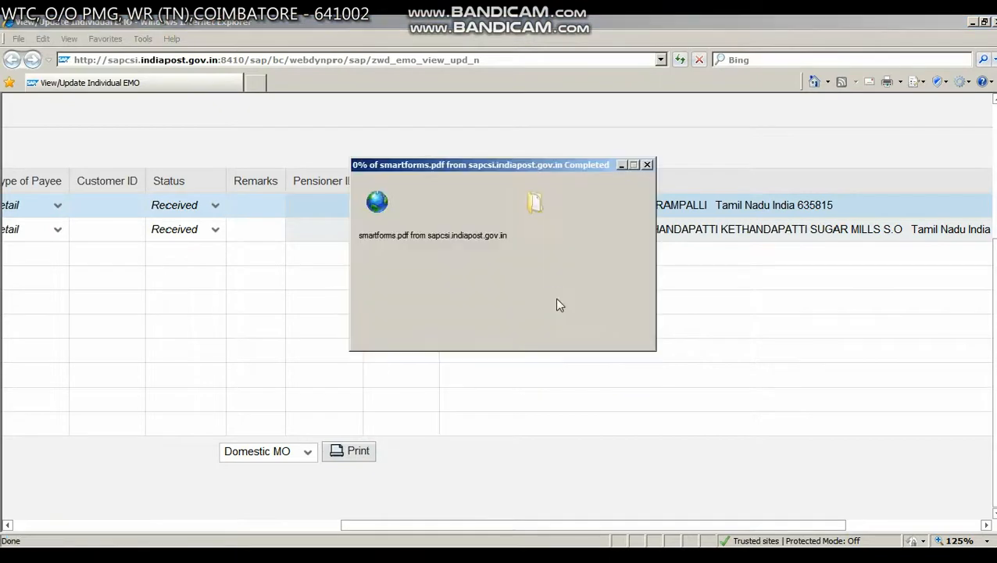
text(e)
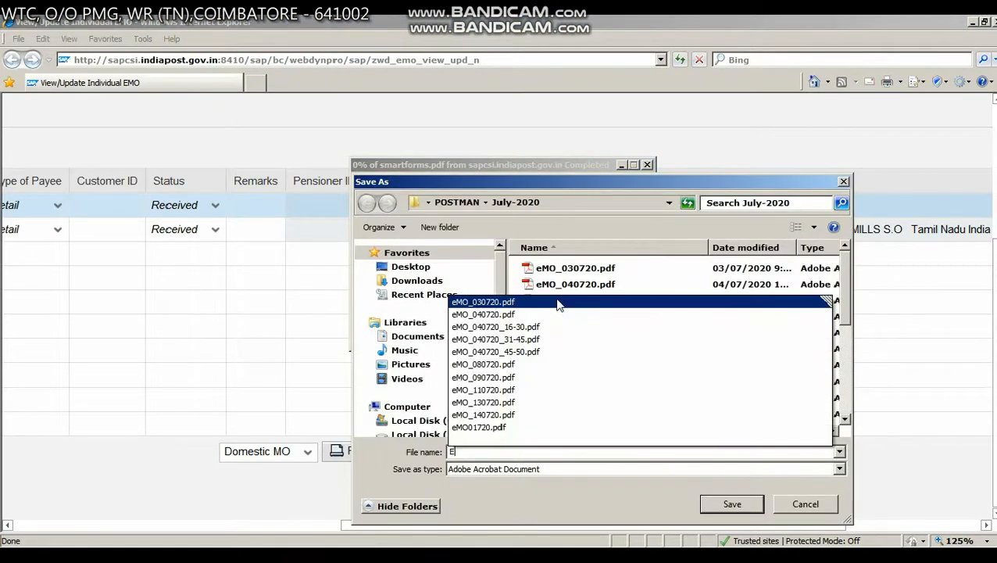
key(BackSpace)
text(emo)
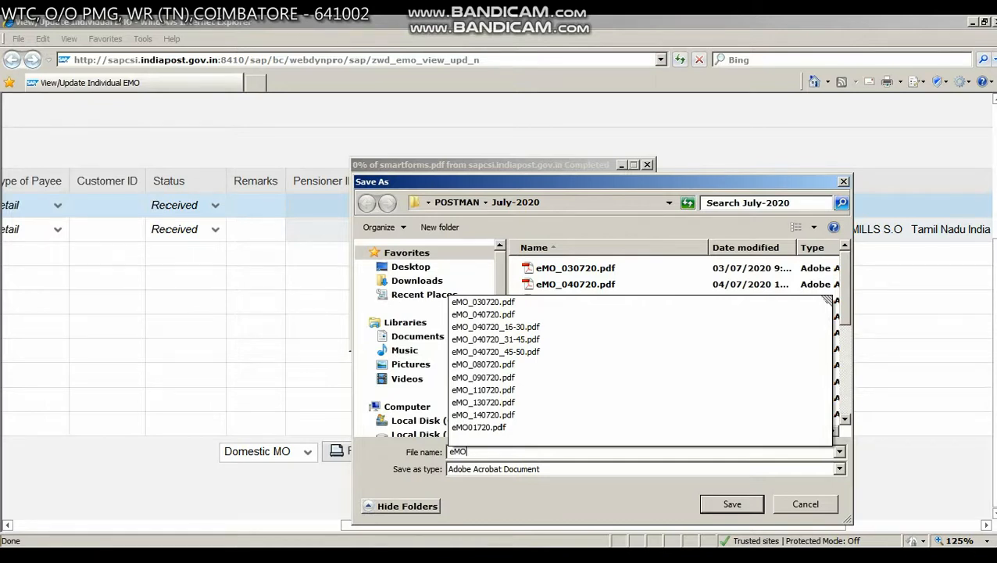
text(_150720)
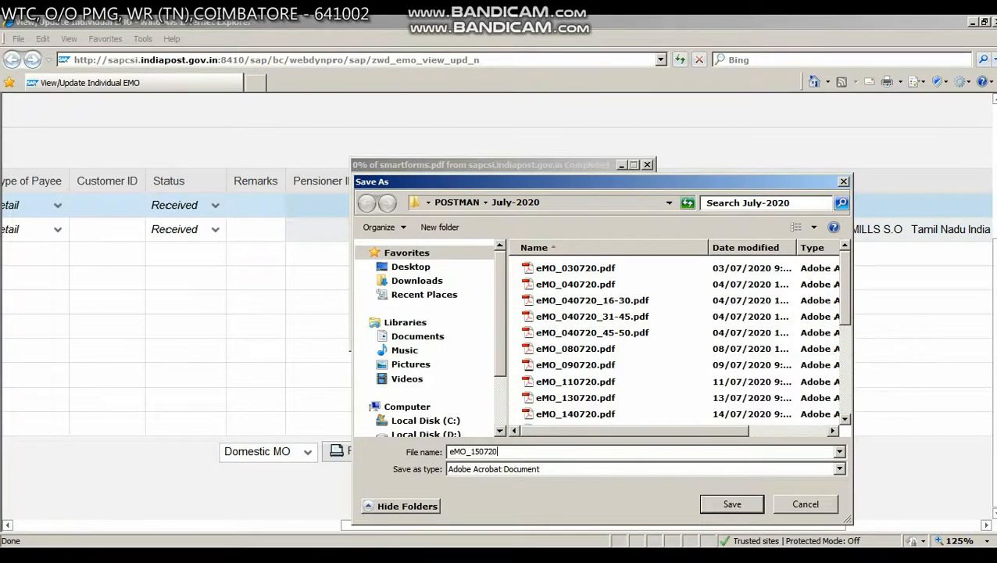
key(Return)
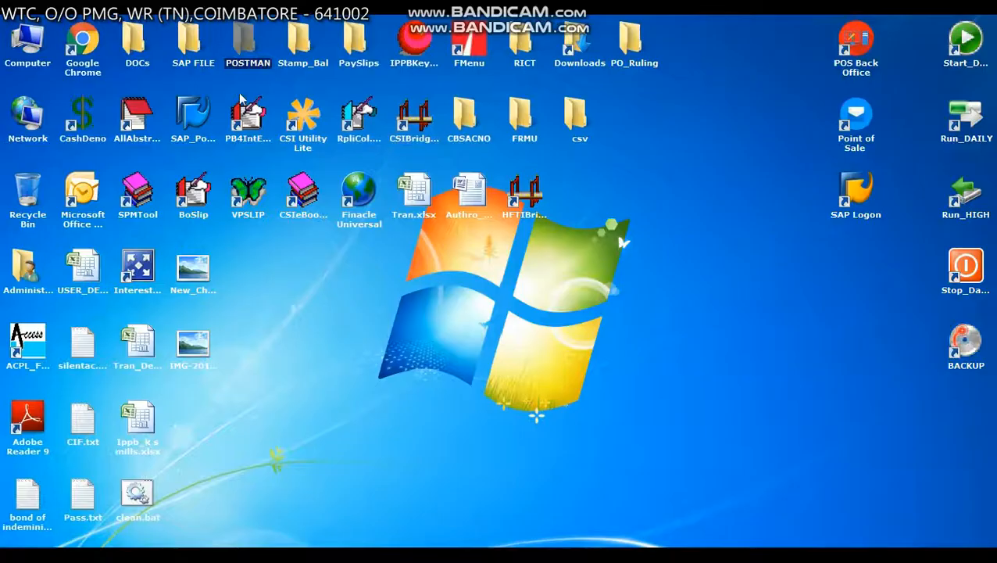
- Open eMO_150720.pdf from the July-2020 subfolder of the desktop POSTMAN folder
double_click(249, 39)
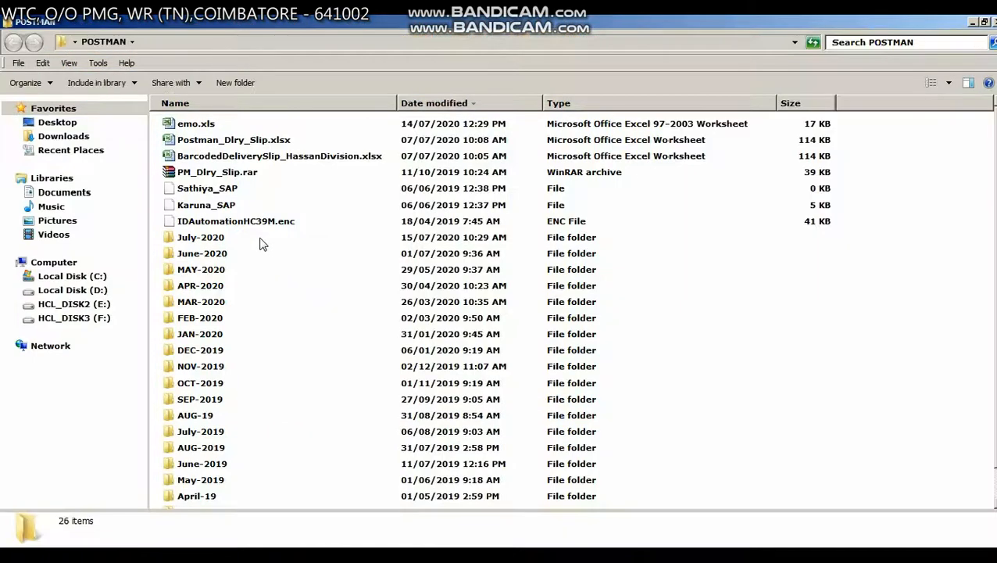
click(212, 235)
double_click(212, 236)
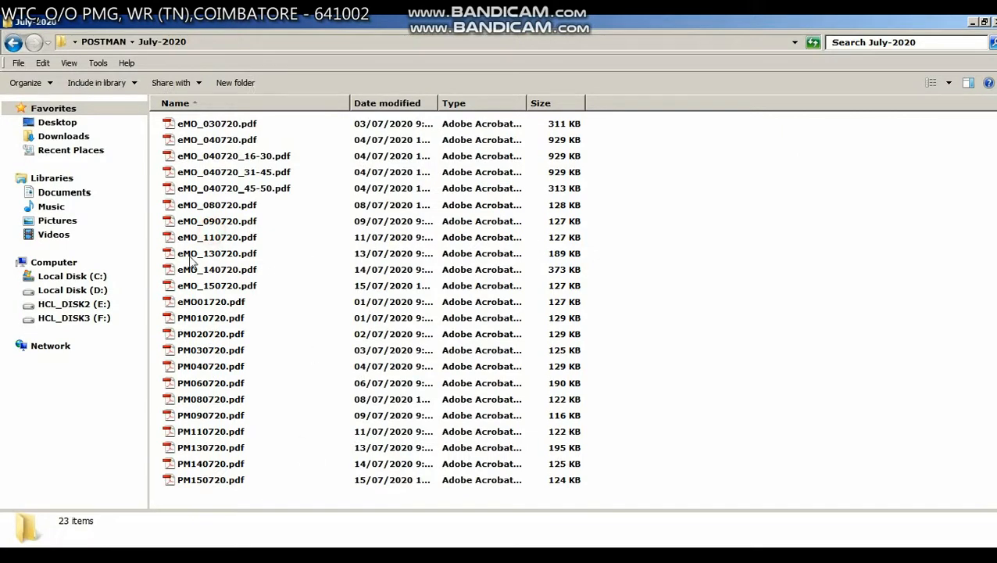
click(213, 288)
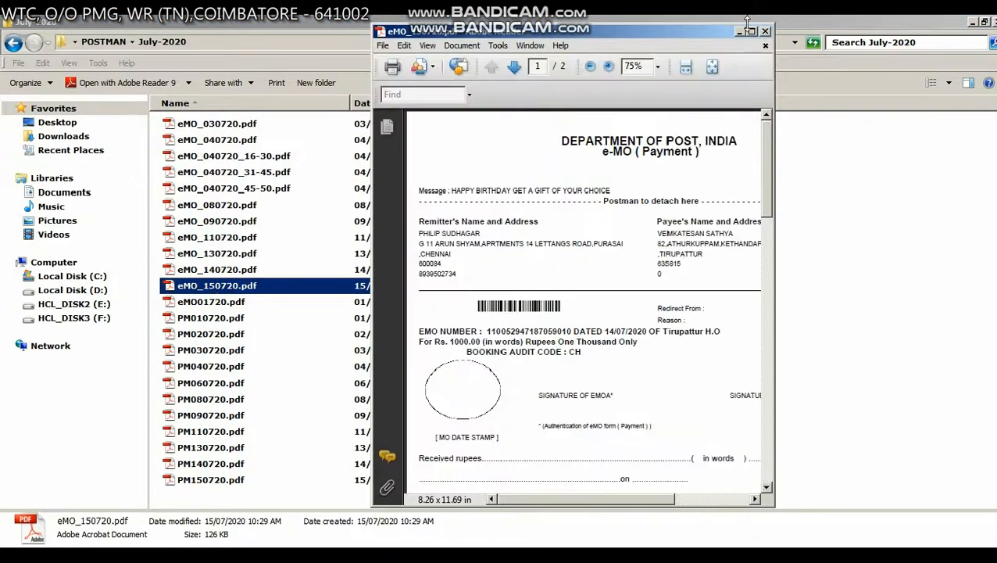
- Maximise the PDF and print all its pages on the AAHP LaserJet 1020 printer
click(752, 32)
click(19, 56)
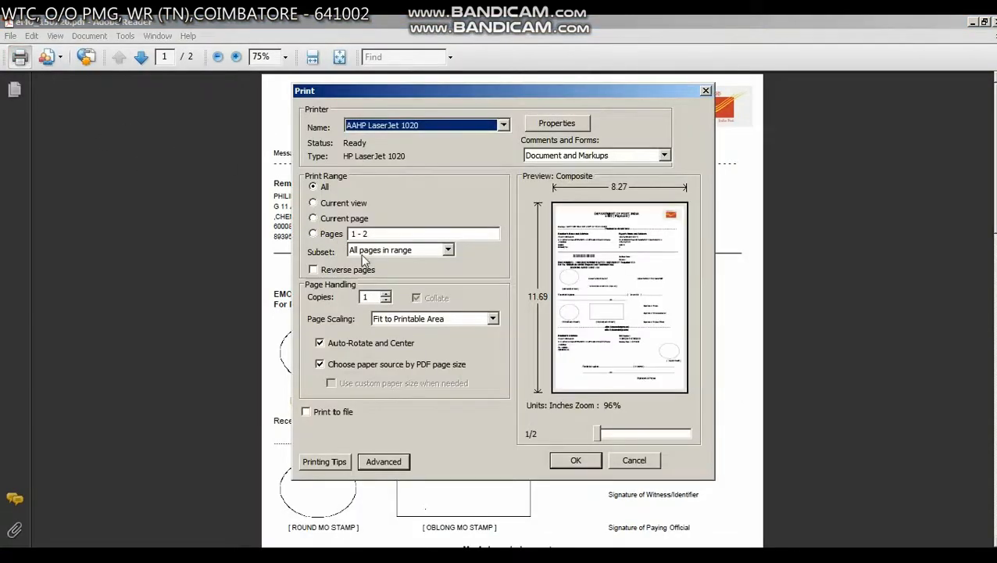
click(574, 460)
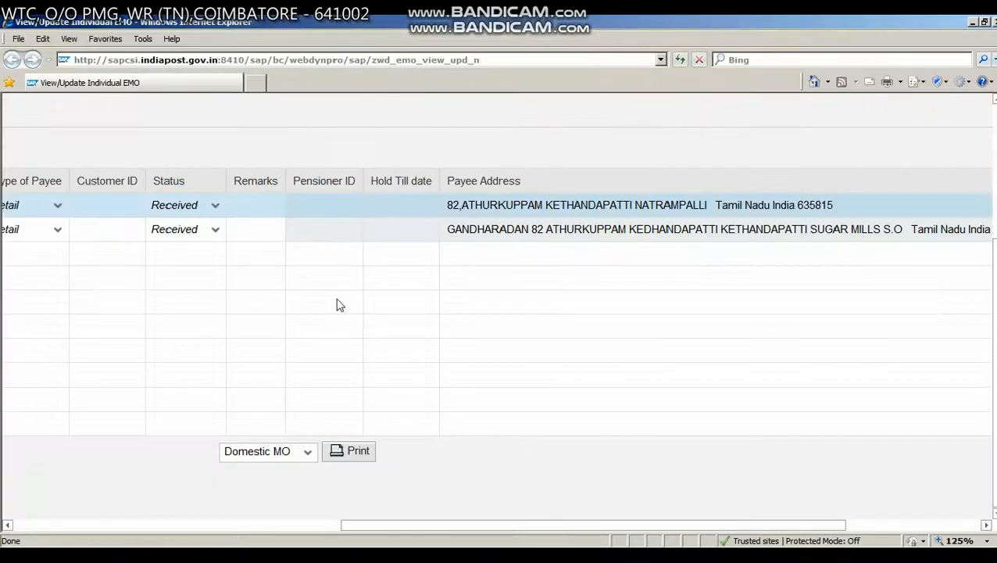
- Reload the View/Update Individual EMO page
click(295, 525)
click(415, 58)
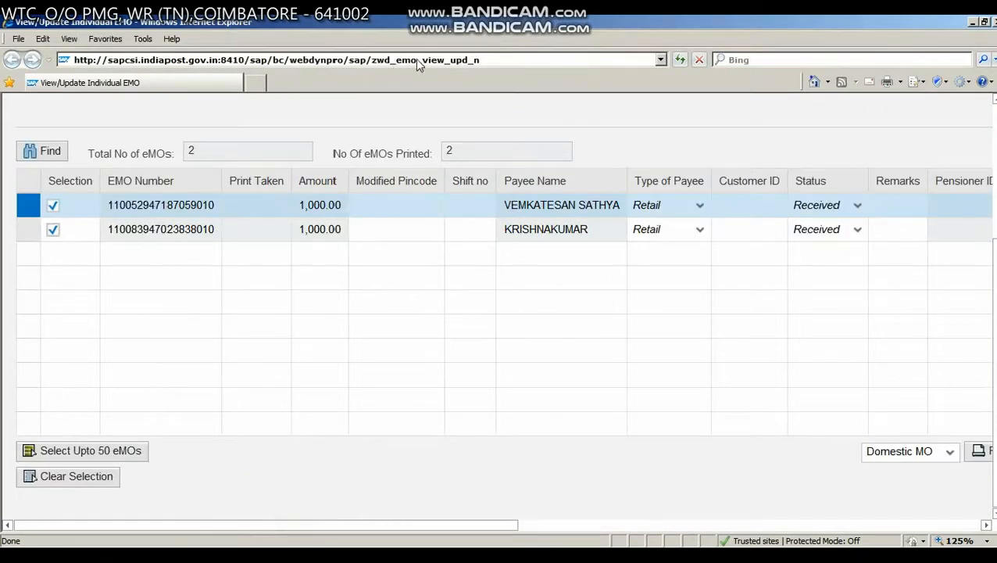
key(Return)
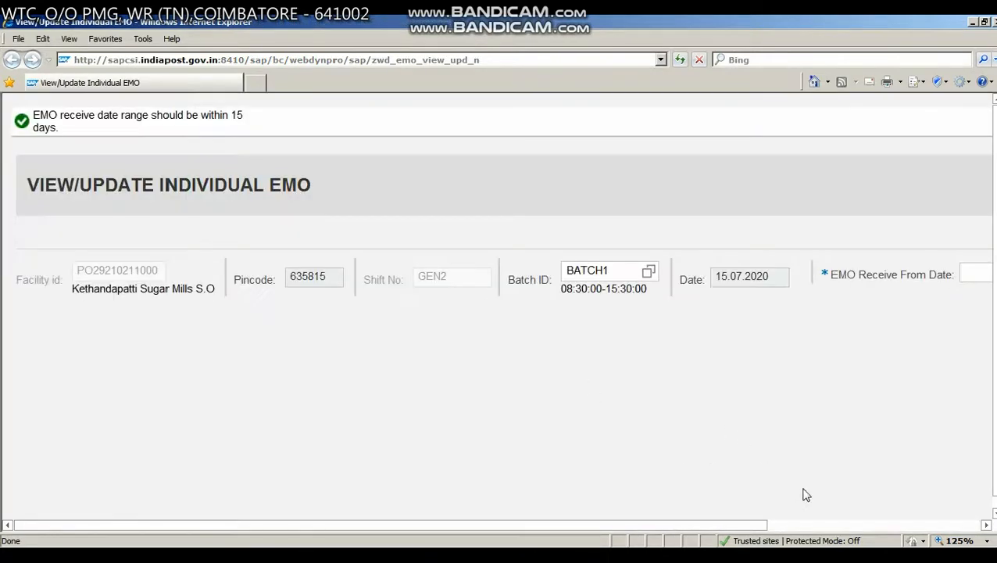
- List the eMOs received from 01.07.2020 to 15.07.2020 again and check the Print Taken column for both entries
click(817, 525)
click(769, 272)
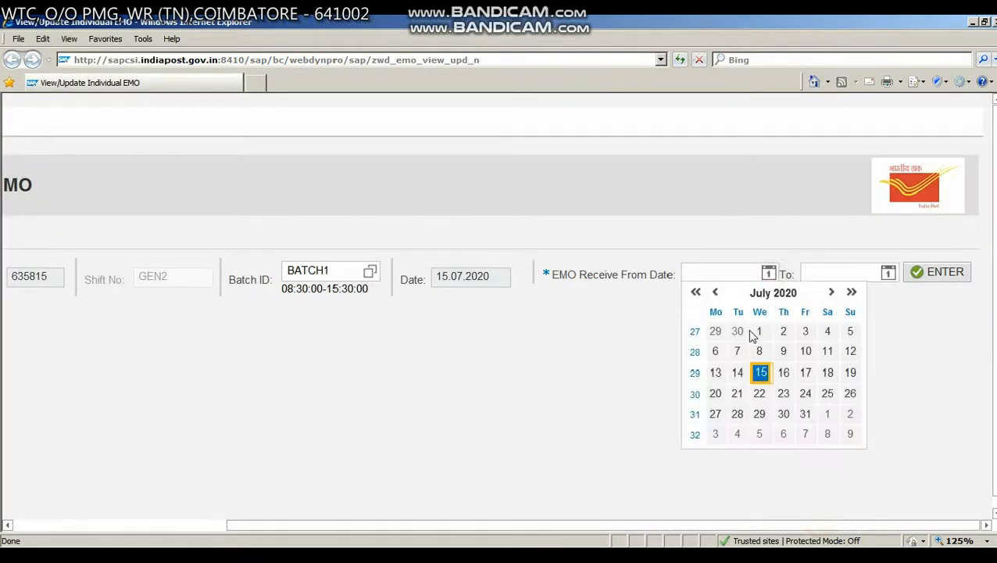
click(753, 331)
click(887, 274)
click(880, 372)
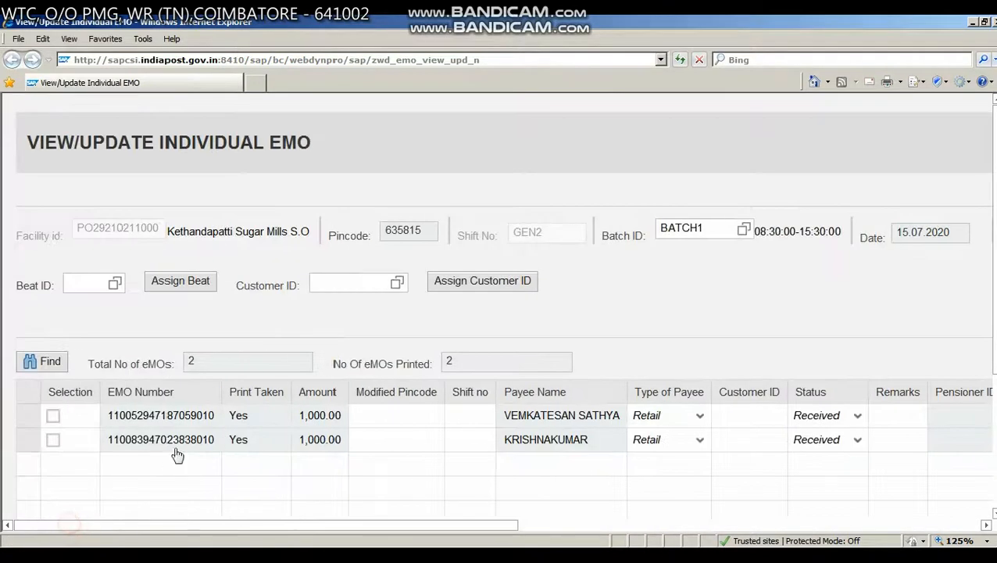
click(266, 425)
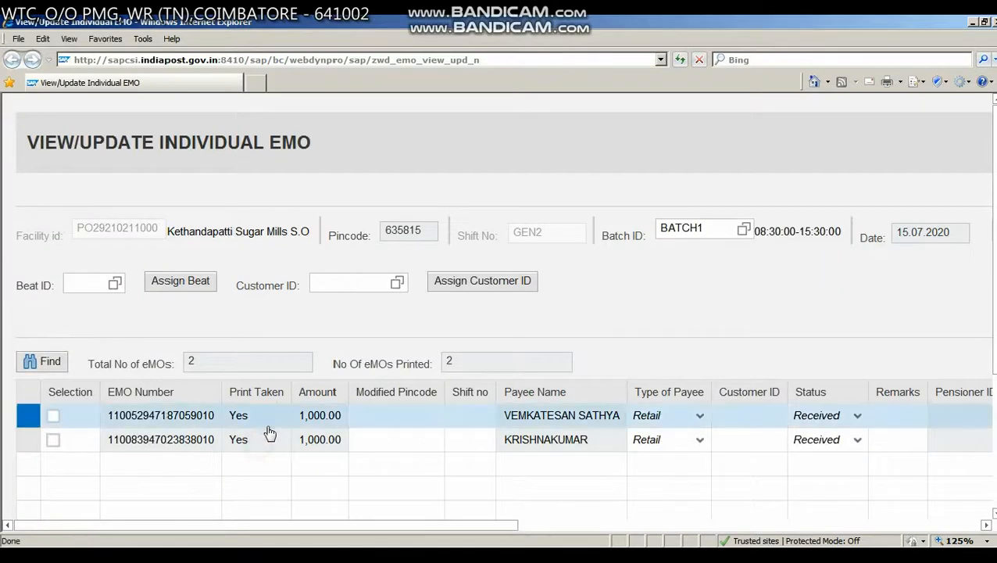
click(268, 434)
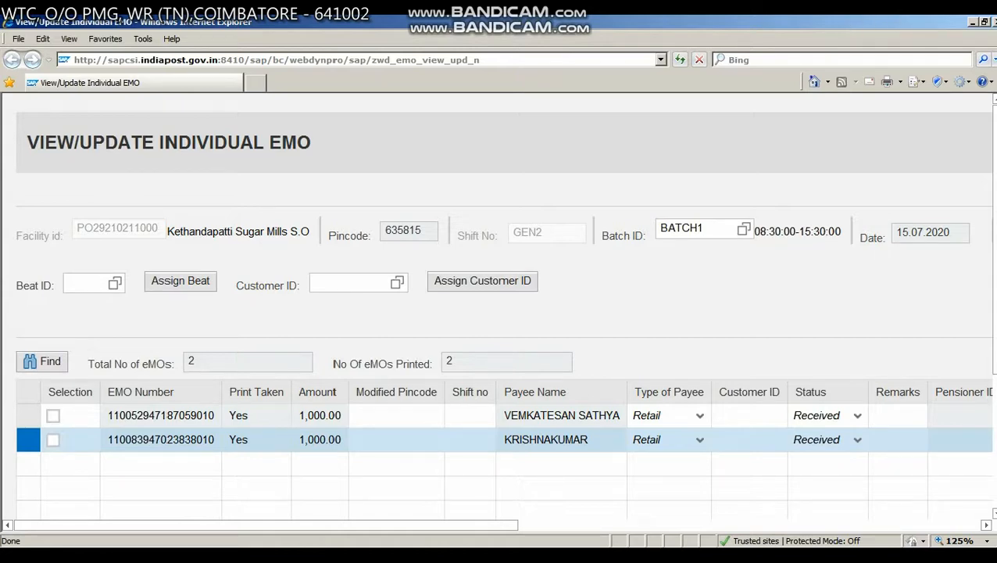
- Close the View/Update Individual EMO window and open Invoice To Postman for individual EMO mails in a maximised window
click(991, 21)
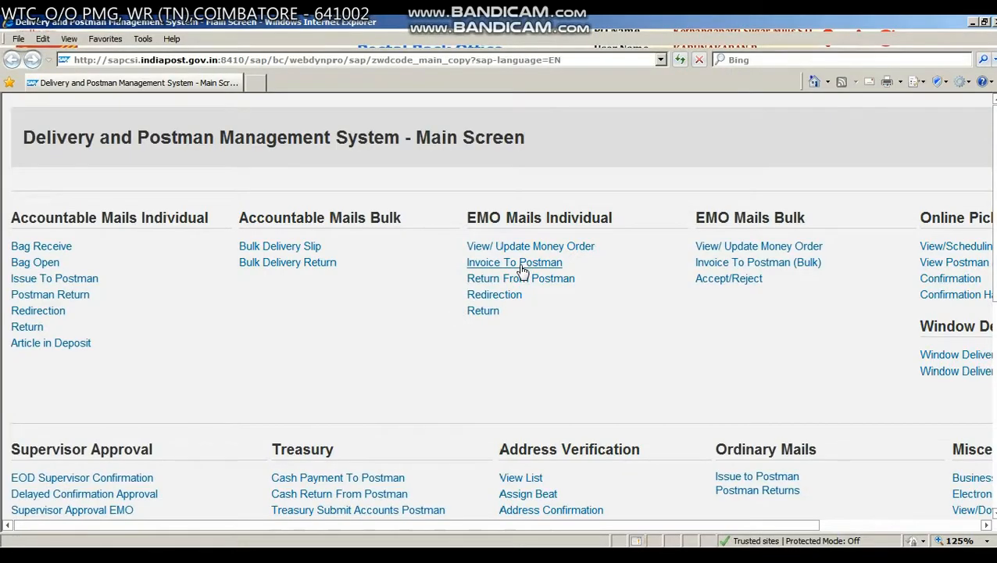
click(521, 268)
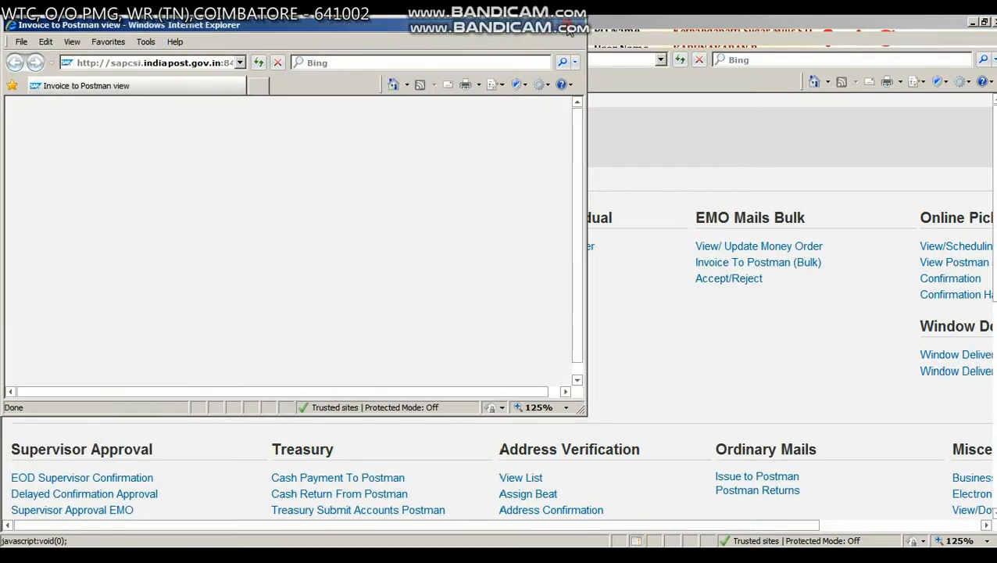
click(564, 24)
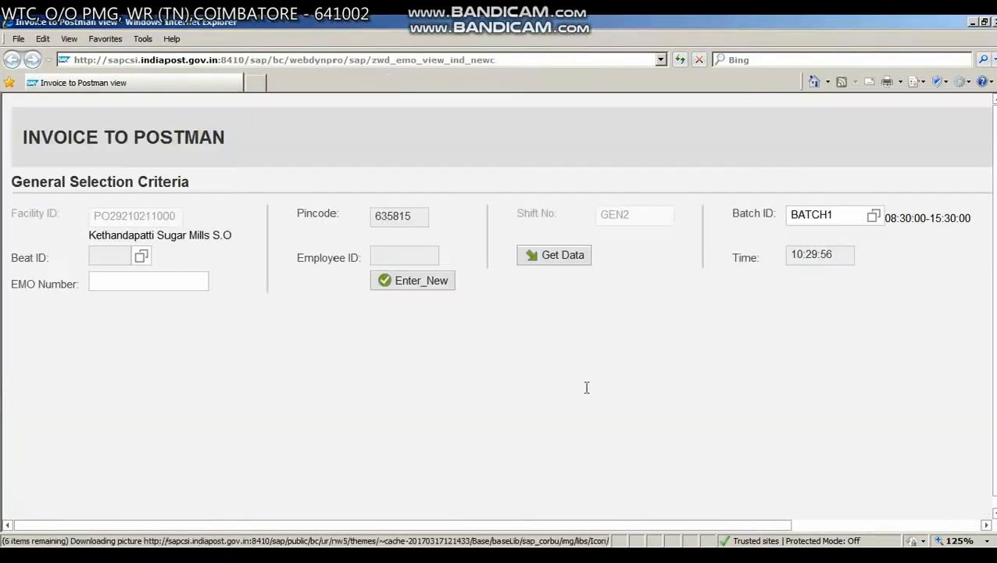
- Choose beat B1 of BATCH1 as the beat for the postman invoice and check the outbound date
click(141, 256)
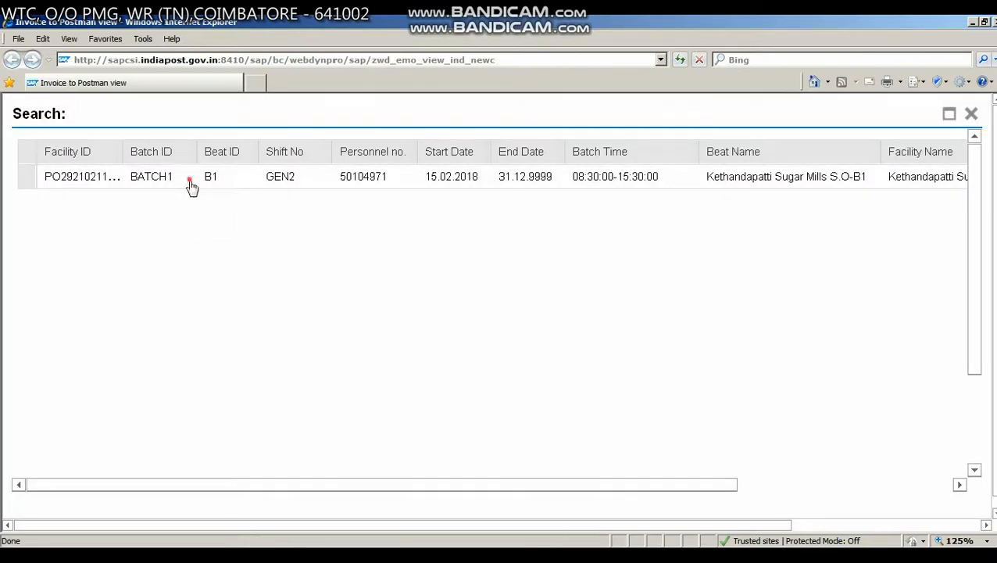
click(188, 177)
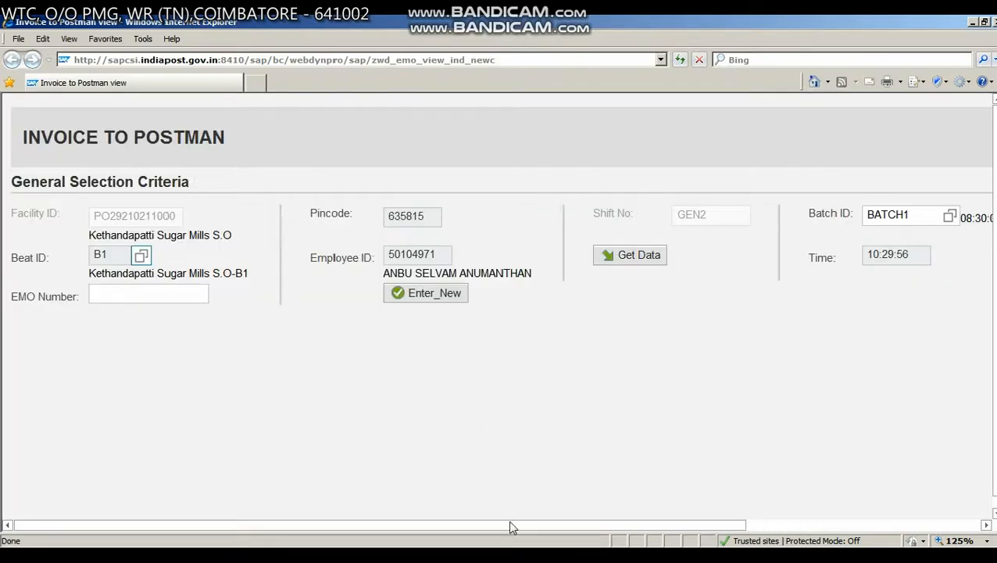
drag(509, 527, 707, 518)
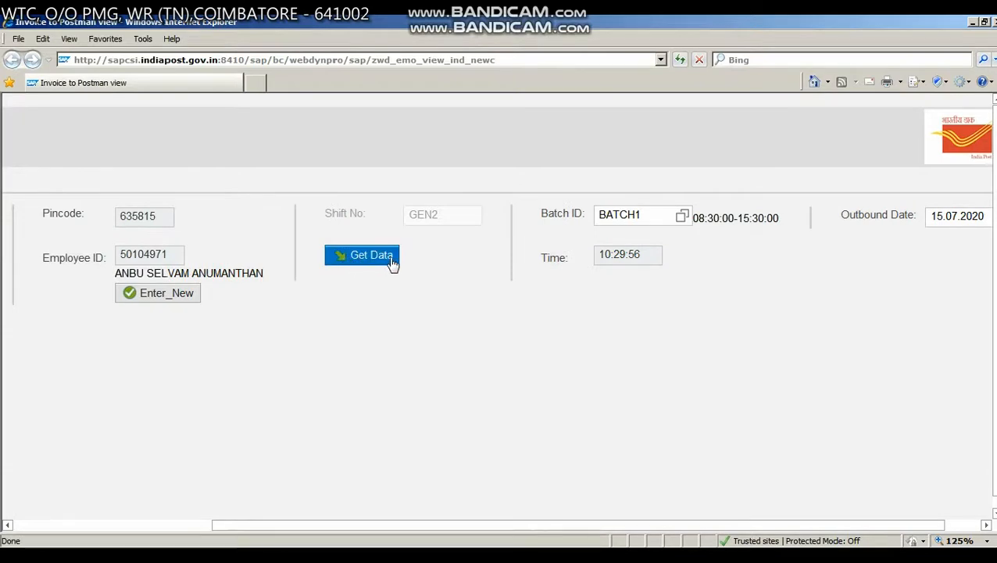
click(133, 525)
- Add the two received eMOs to the invoice list by entering each one's EMO number
click(178, 292)
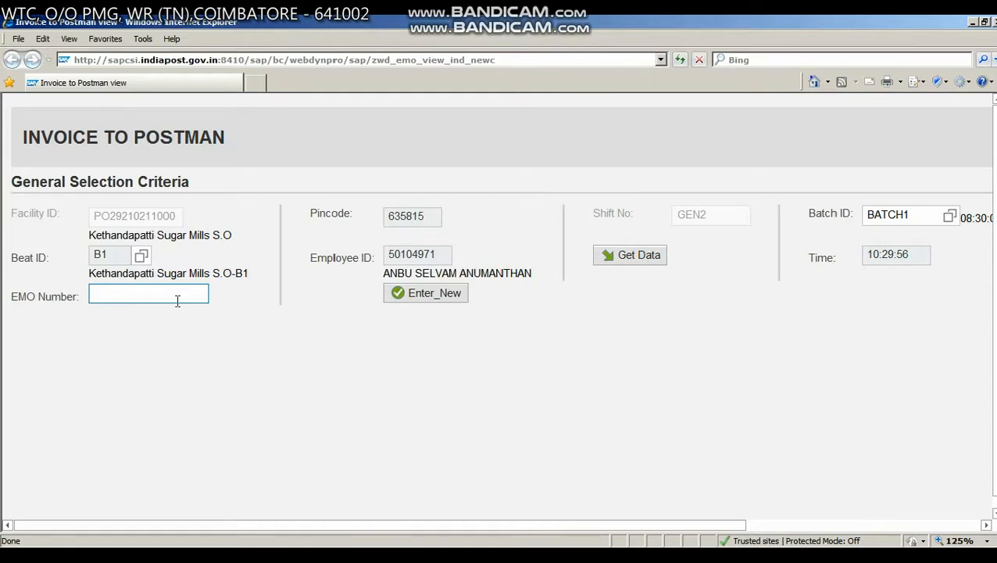
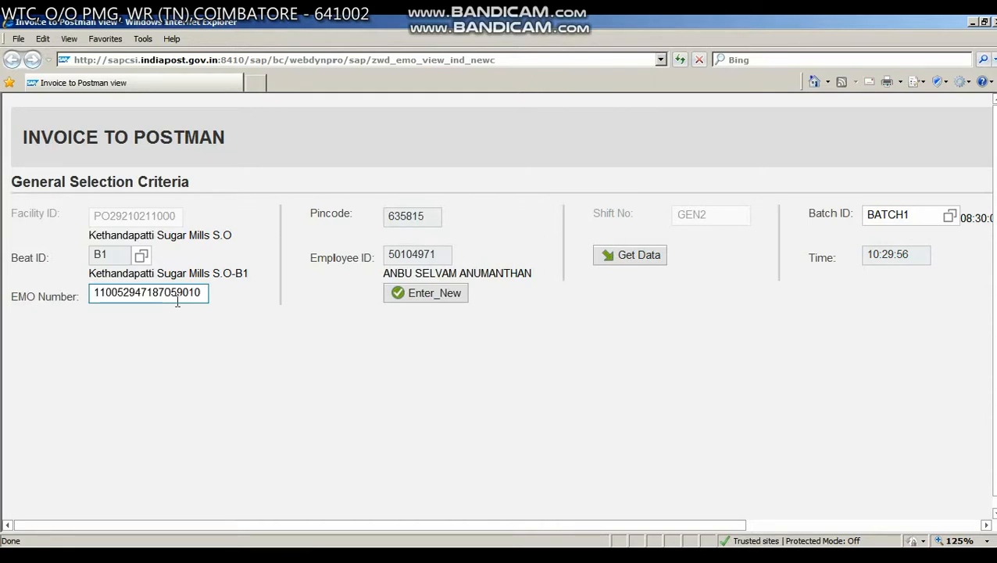
key(Return)
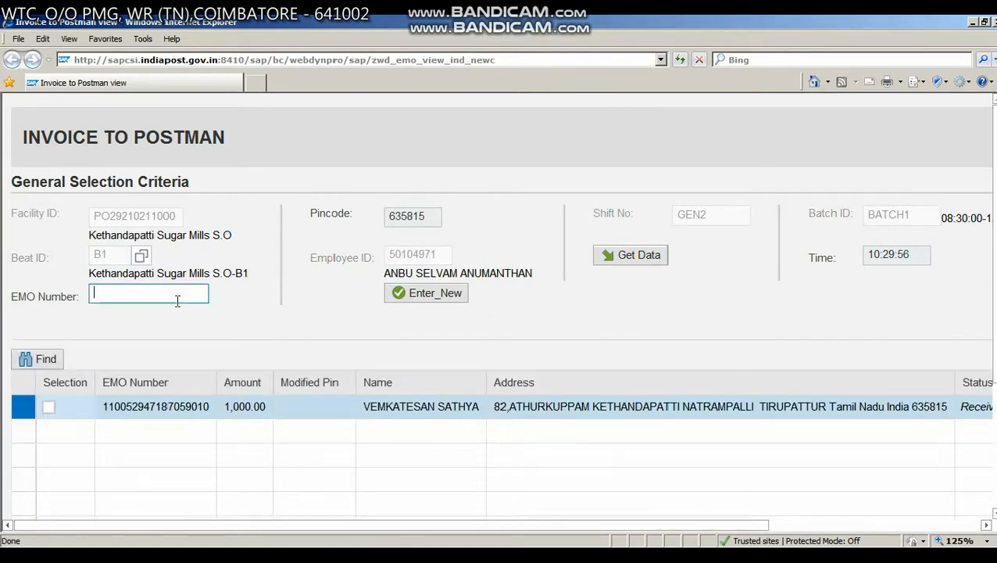
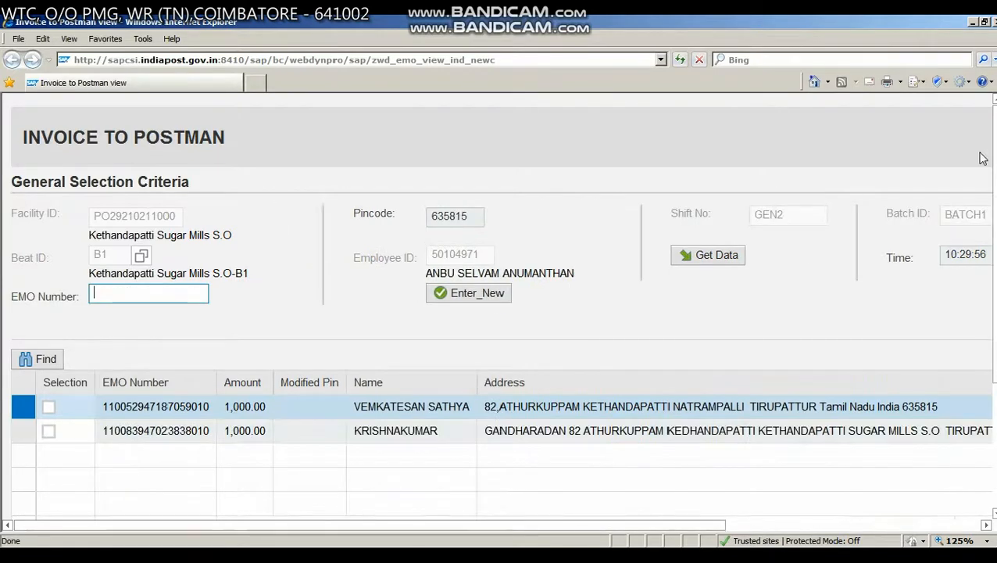
- Select all eMOs in the invoice list and save them as a draft
drag(995, 187, 995, 328)
click(27, 461)
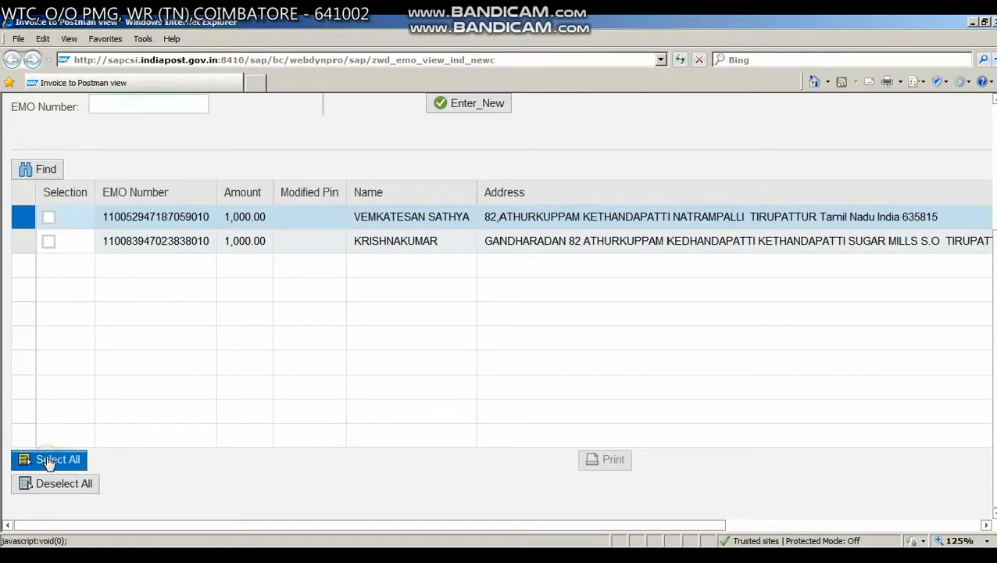
drag(253, 528, 828, 523)
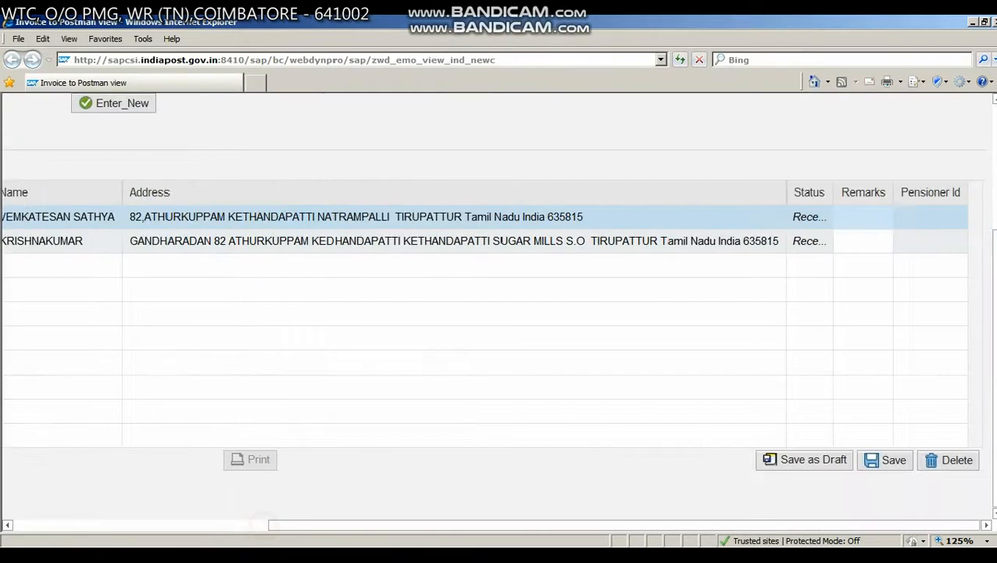
click(809, 461)
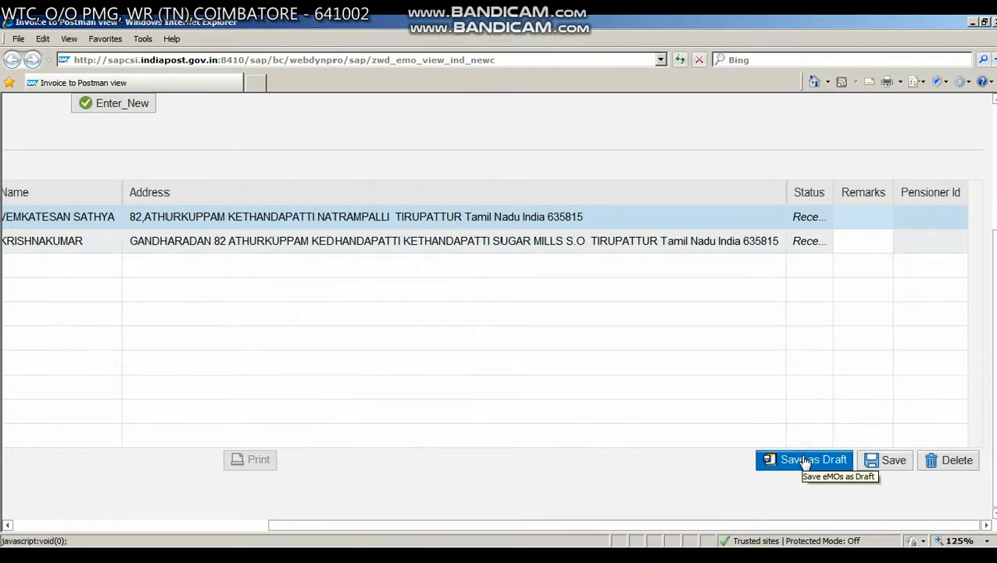
click(807, 461)
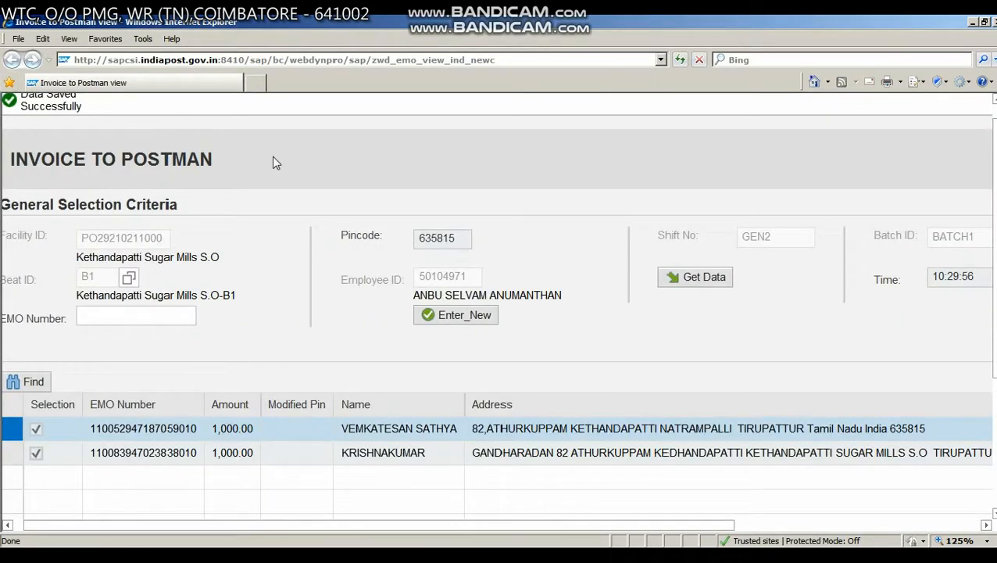
- Reload the Invoice To Postman page and fetch the drafted eMOs for beat B1
click(464, 60)
key(Return)
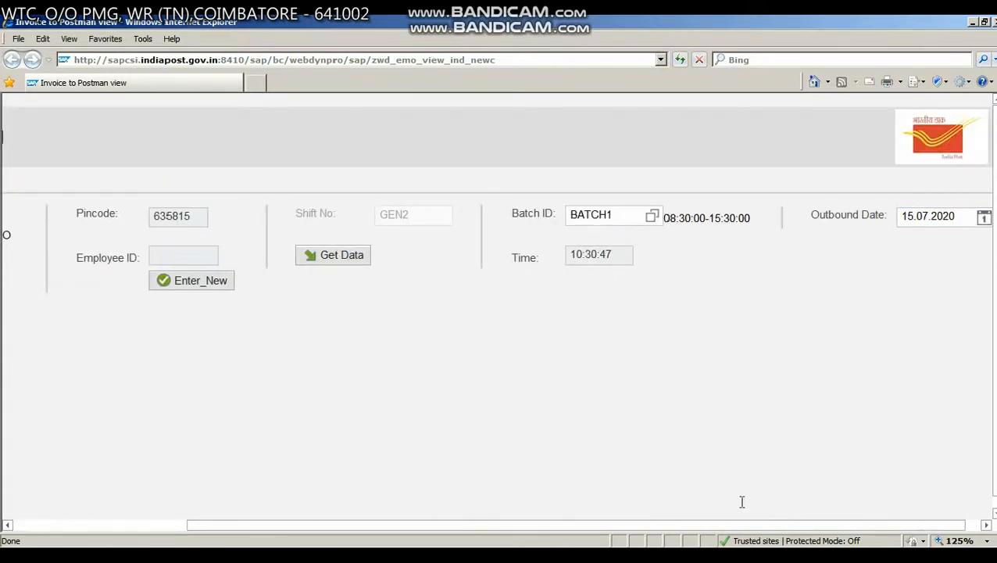
drag(672, 527, 545, 528)
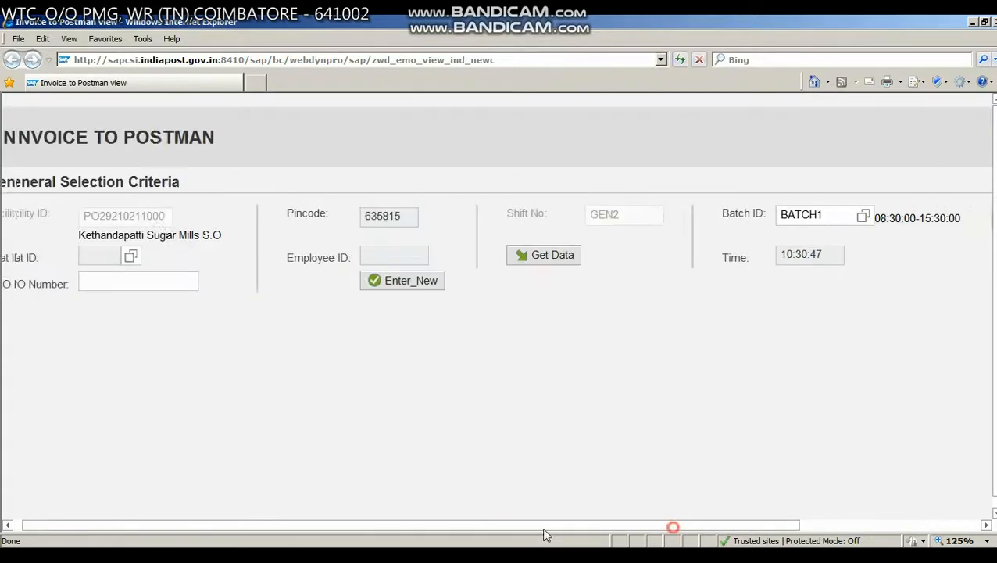
click(142, 257)
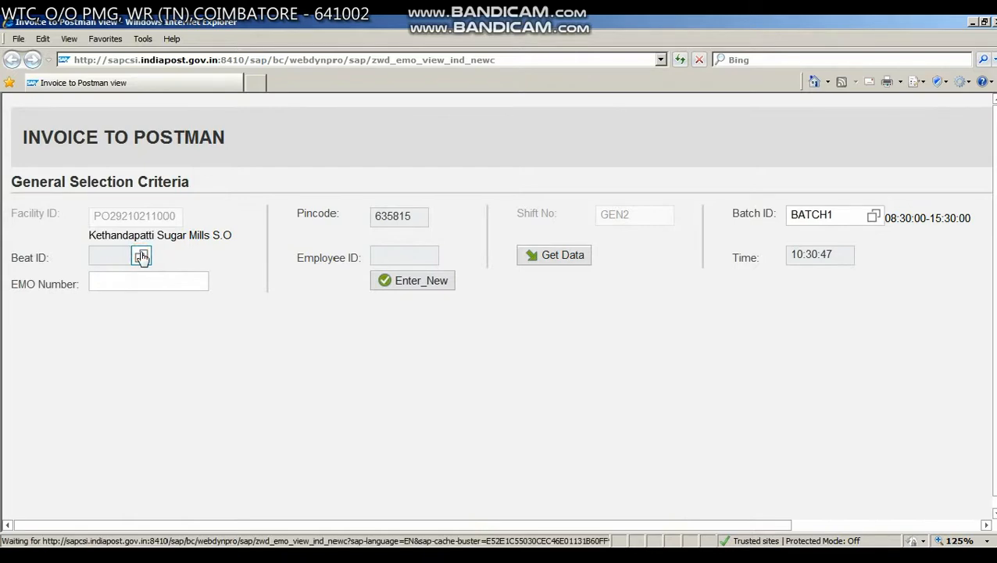
click(177, 176)
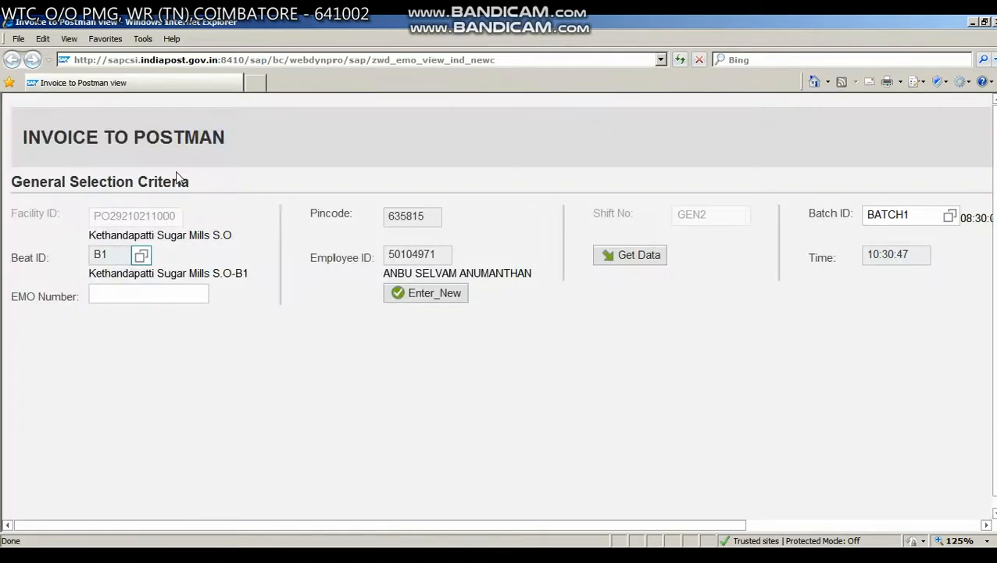
click(650, 255)
- Select all drafted eMOs and save the postman invoice finally, accepting the confirmation
scroll(414, 402, down, 3)
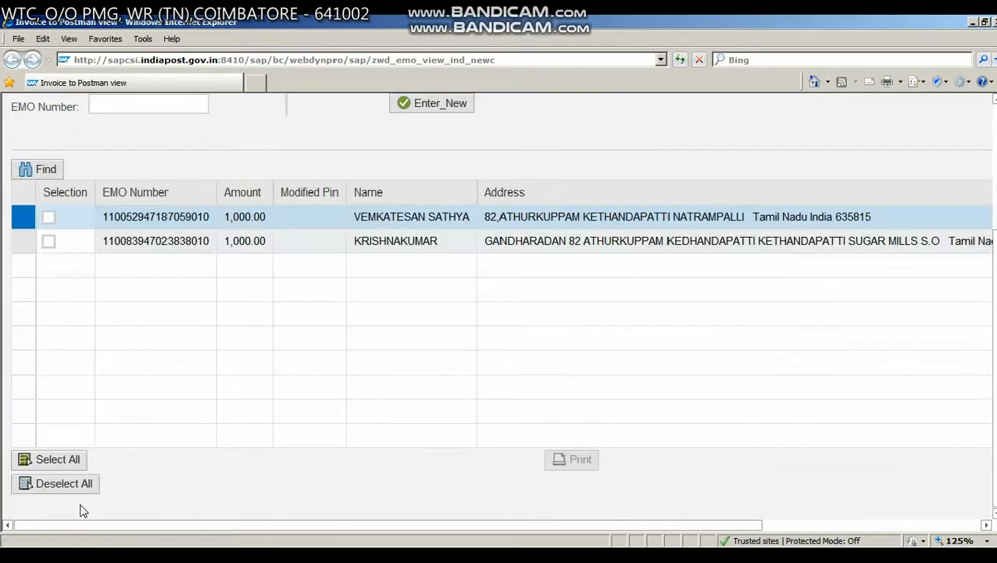
click(69, 459)
drag(127, 528, 347, 527)
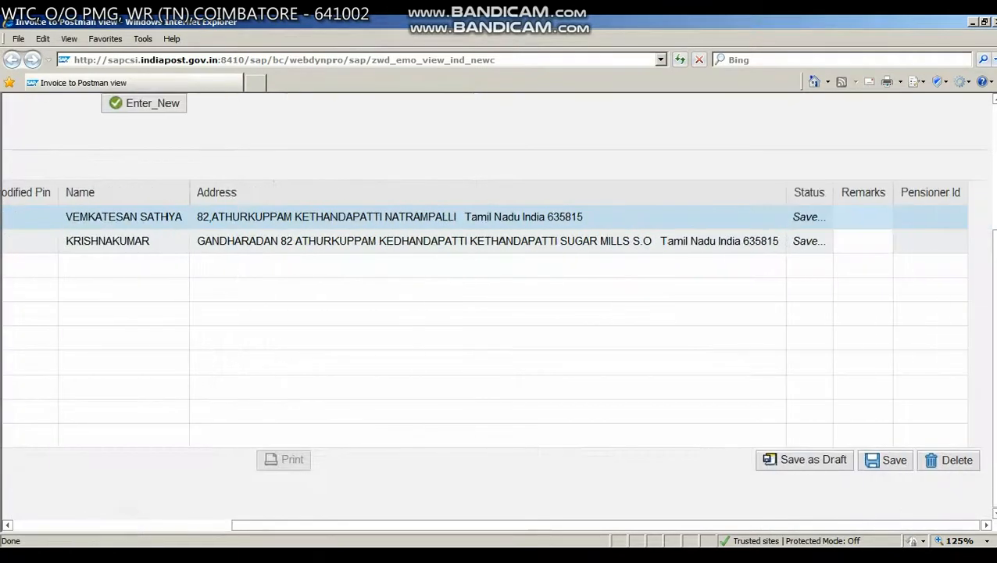
click(891, 462)
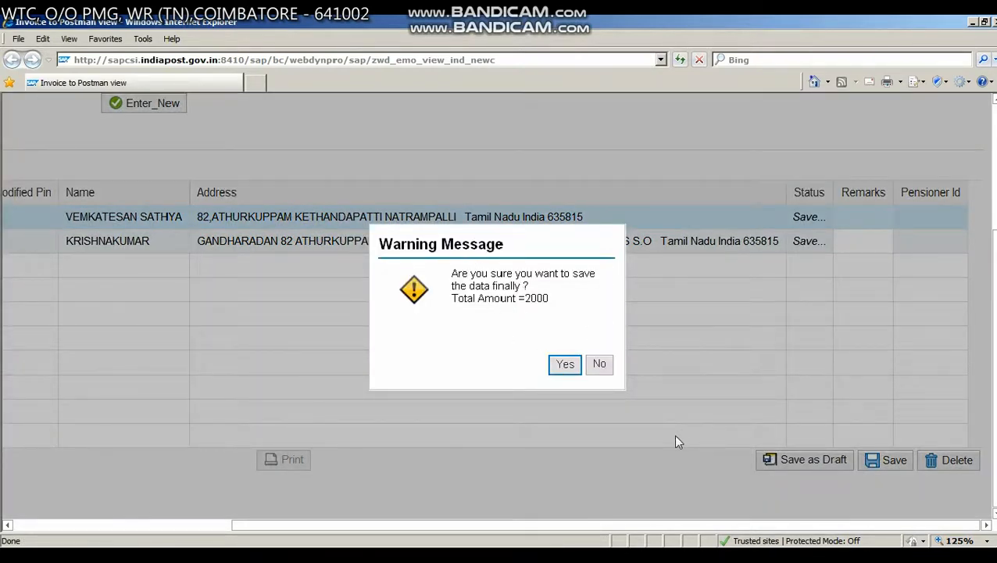
click(566, 364)
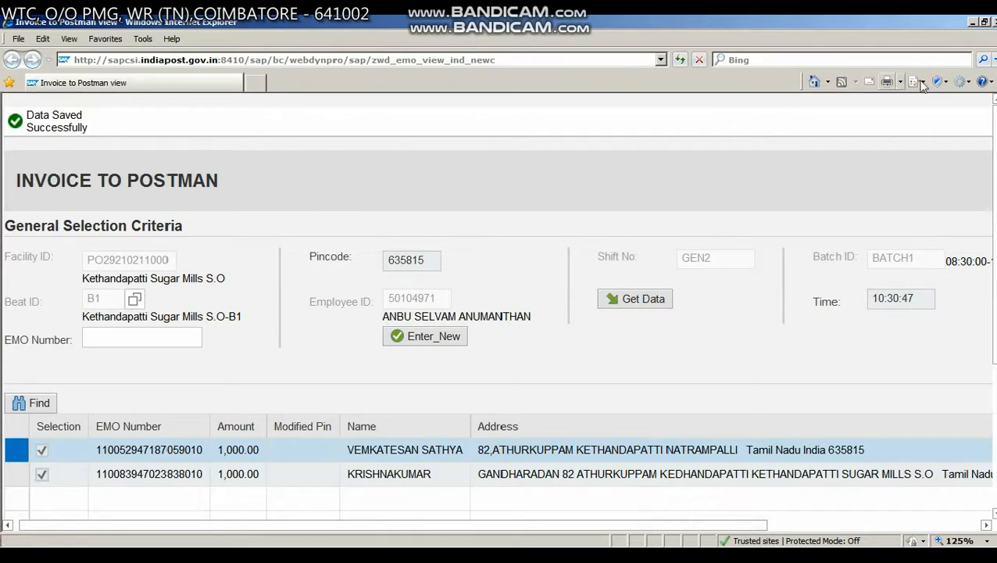
- Close the Invoice To Postman window and open Supervisor Approval EMO in a maximised window
key(BackSpace)
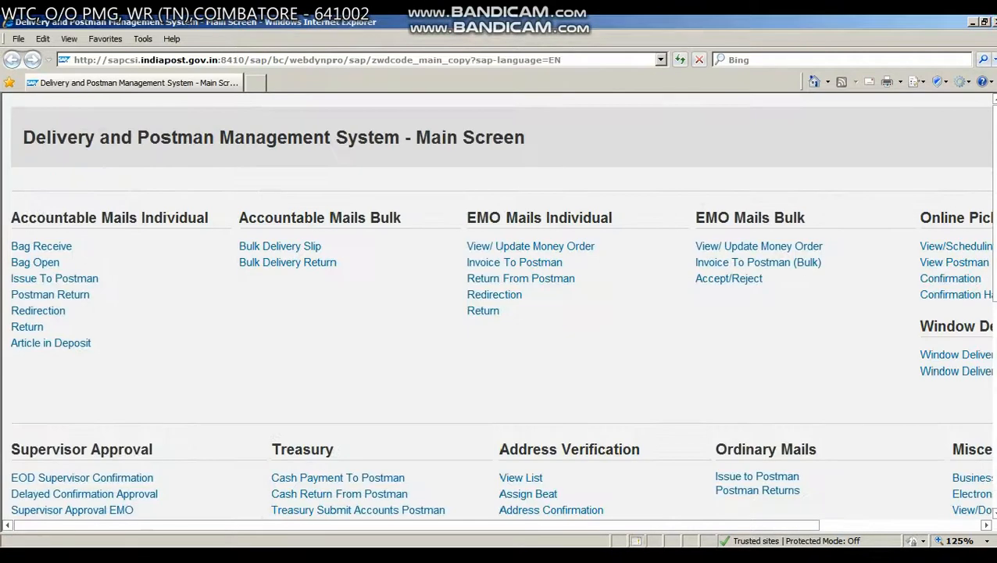
scroll(211, 403, down, 5)
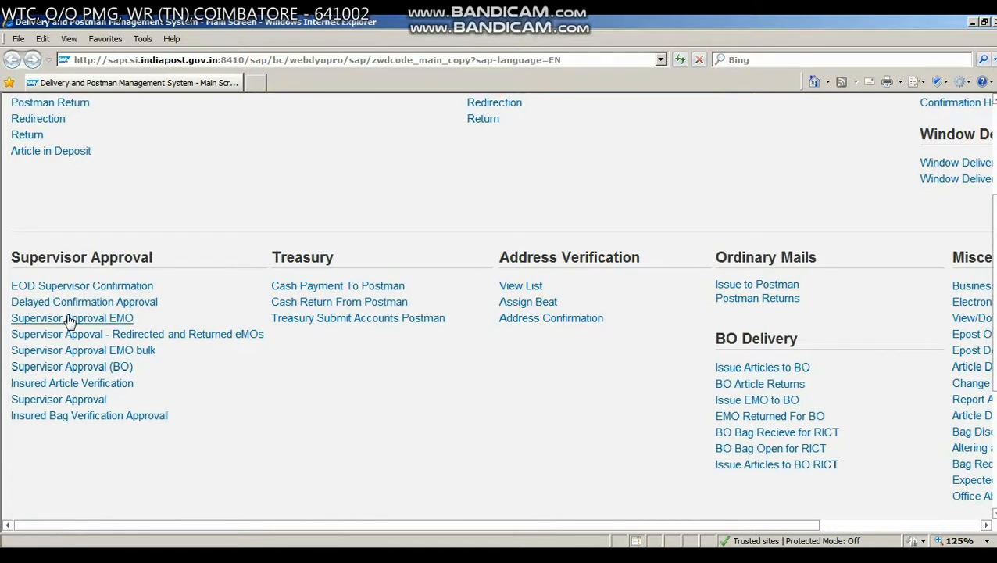
click(69, 319)
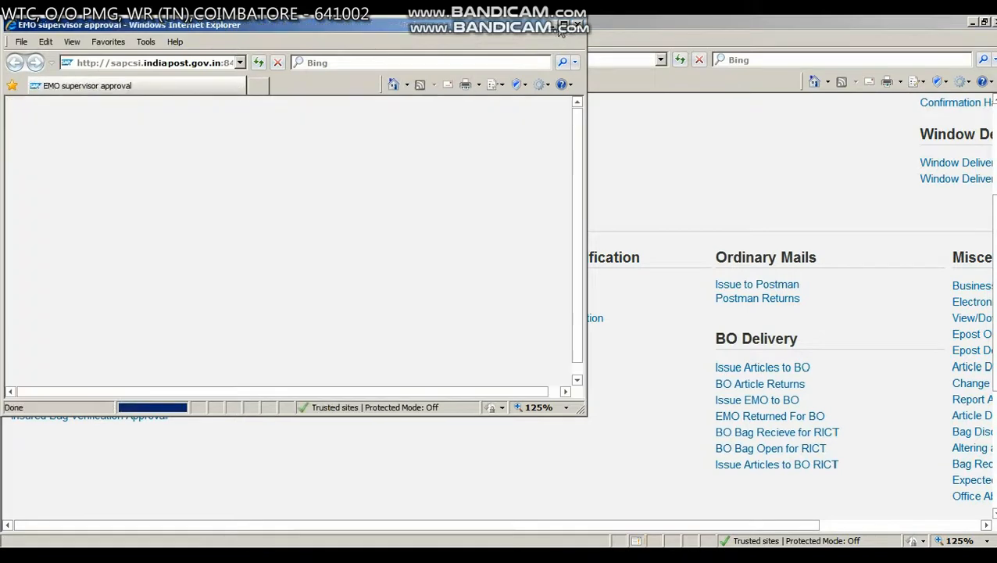
click(565, 24)
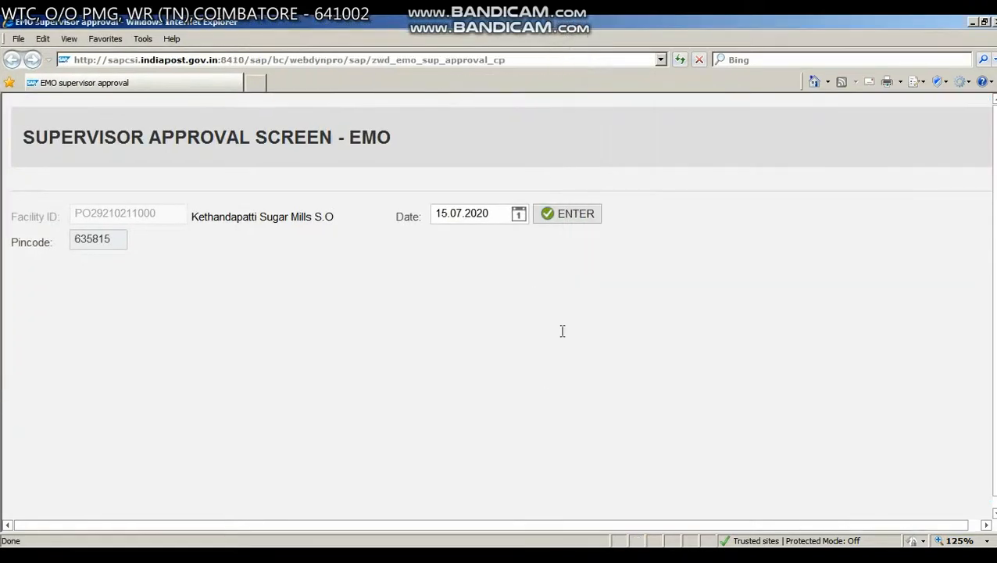
- List the eMO invoices dated 15.07.2020, select all entries and approve them
click(582, 222)
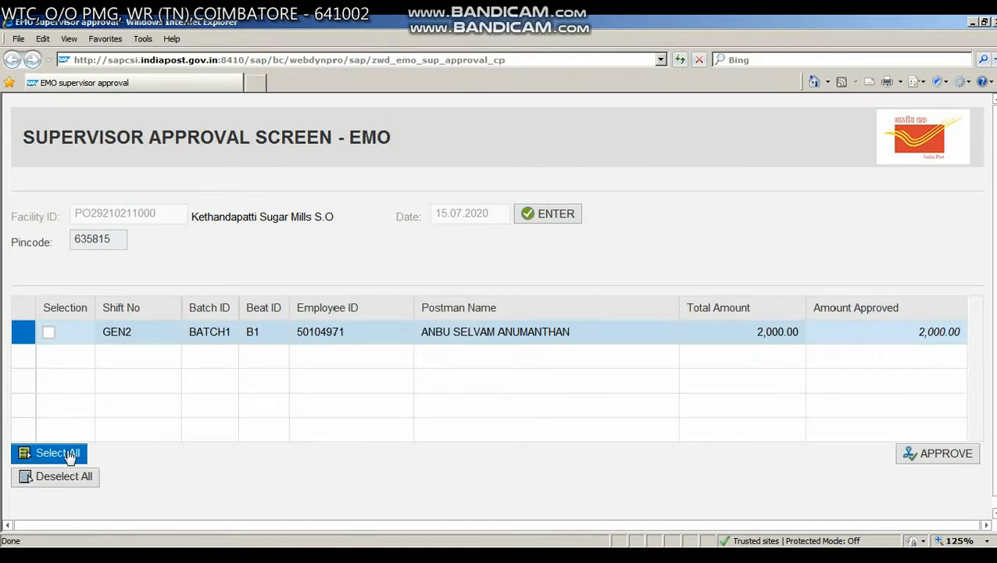
click(69, 457)
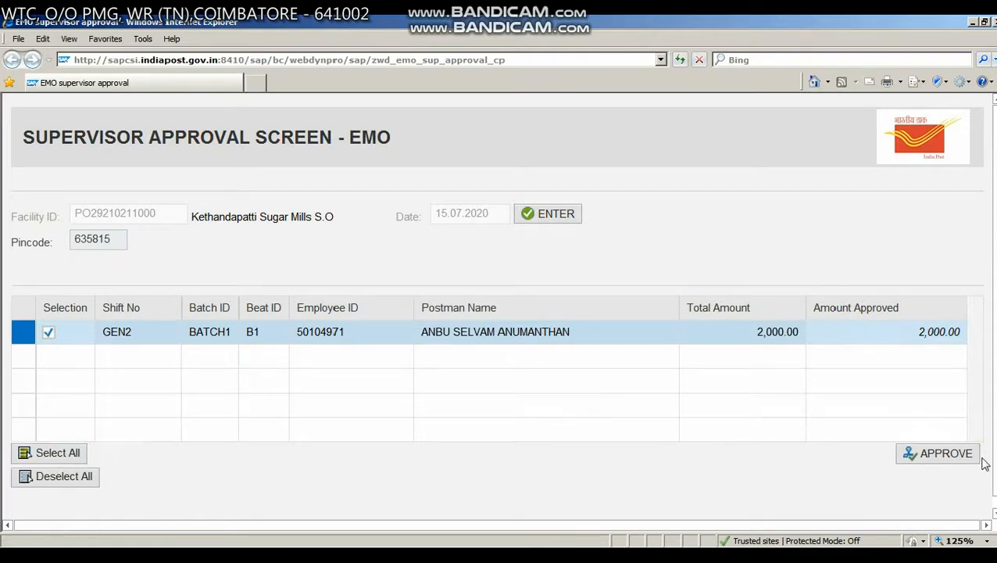
click(941, 455)
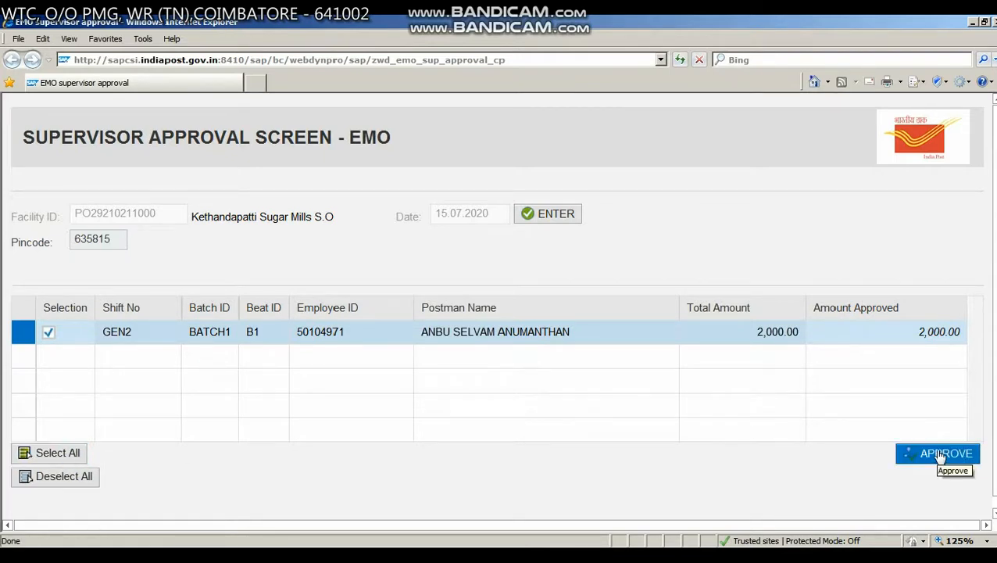
click(940, 456)
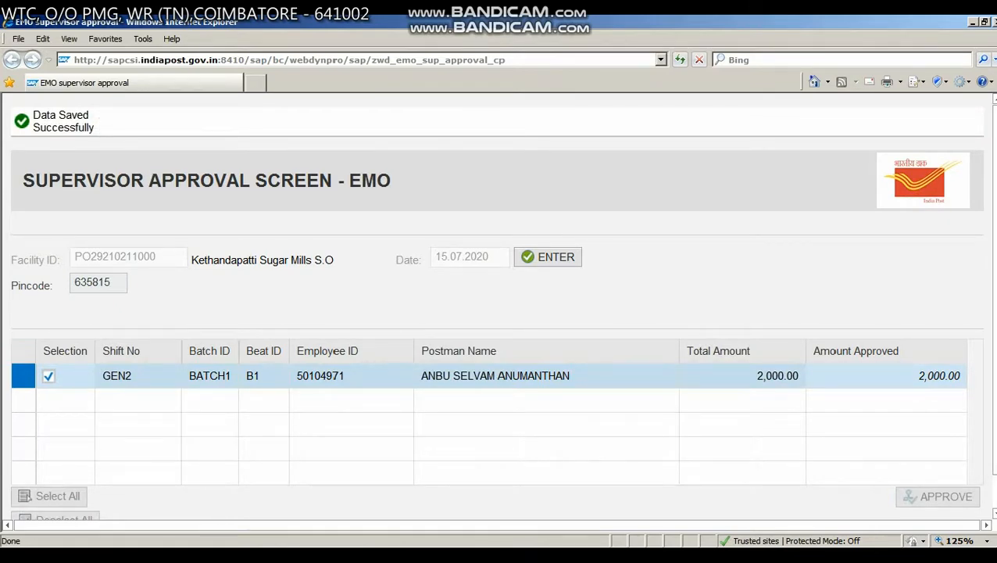
- Close the supervisor approval window and open the treasury's Cash Payment To Postman in a maximised window
click(994, 23)
scroll(366, 347, up, 2)
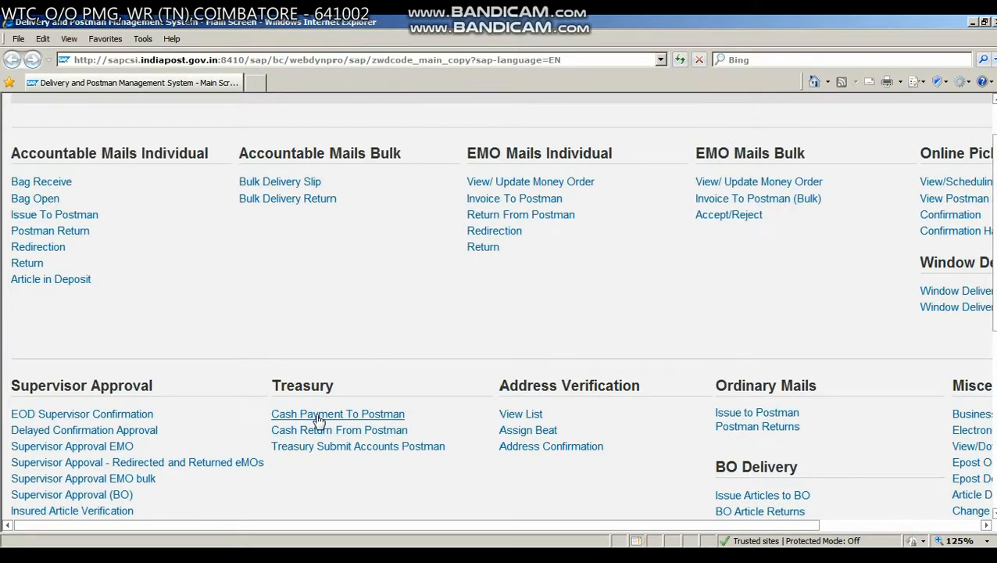
click(318, 420)
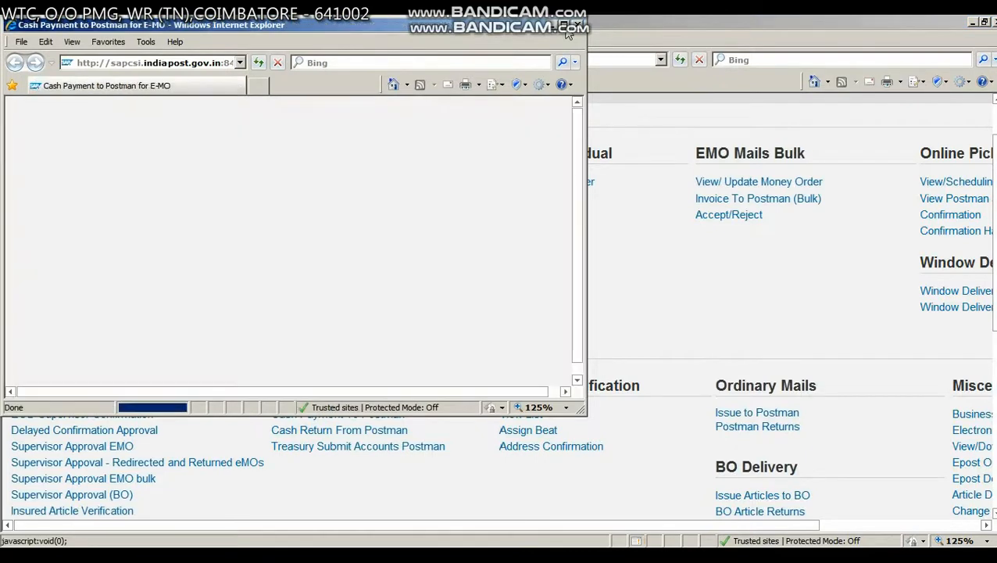
click(564, 24)
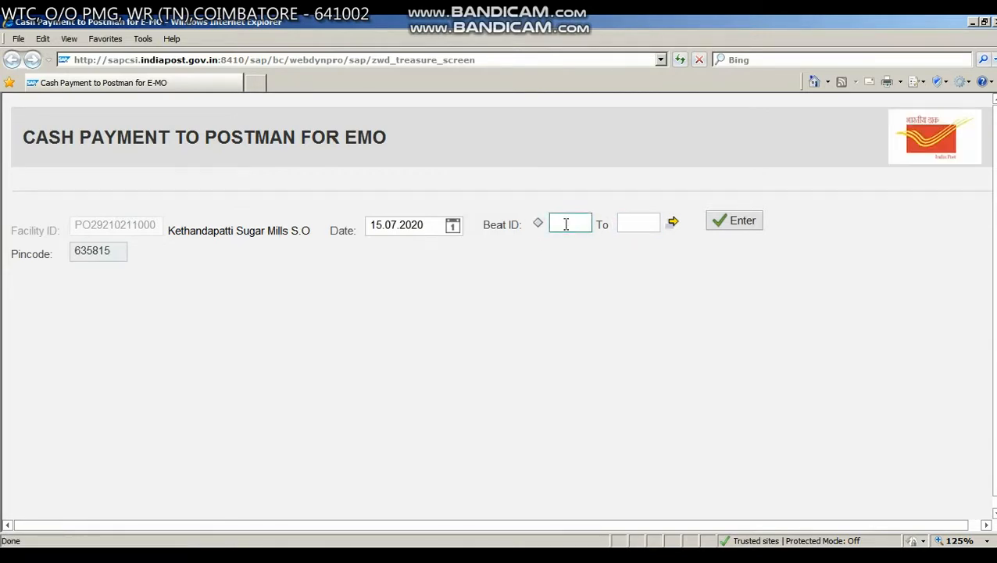
- List the approved eMO cash for 15.07.2020 without a beat filter, select all entries and pay the cash to the postman
click(738, 221)
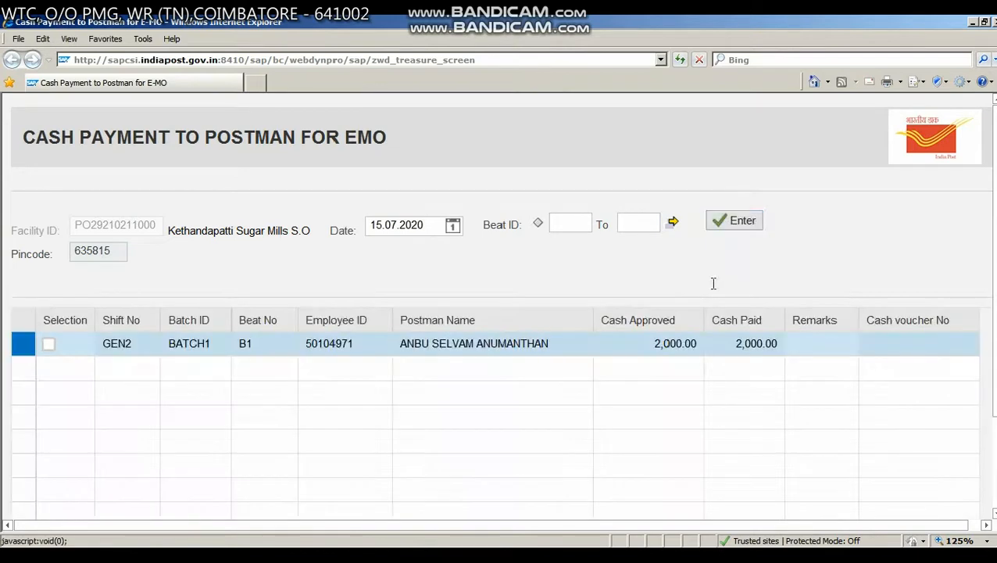
scroll(712, 283, down, 3)
click(85, 460)
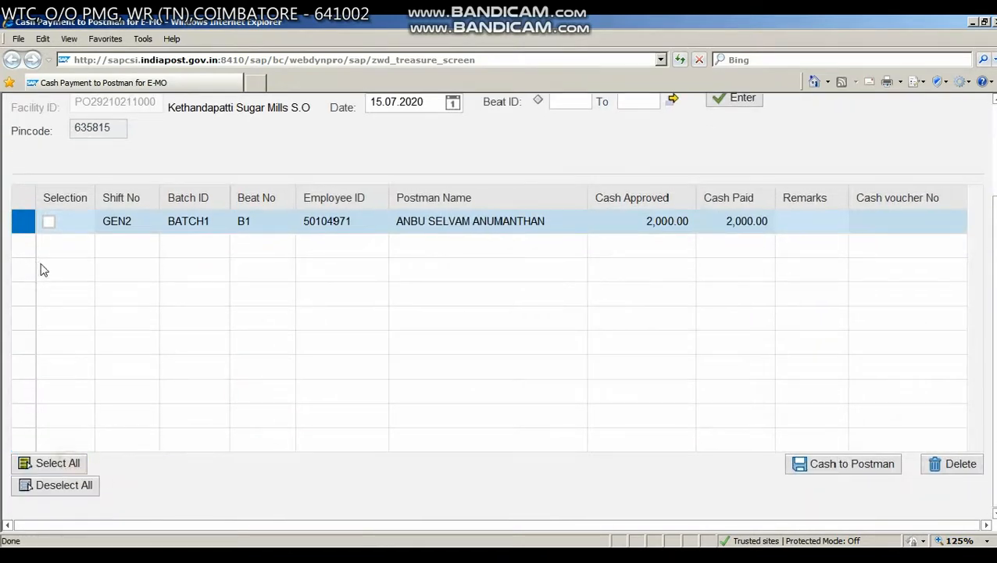
scroll(650, 280, up, 3)
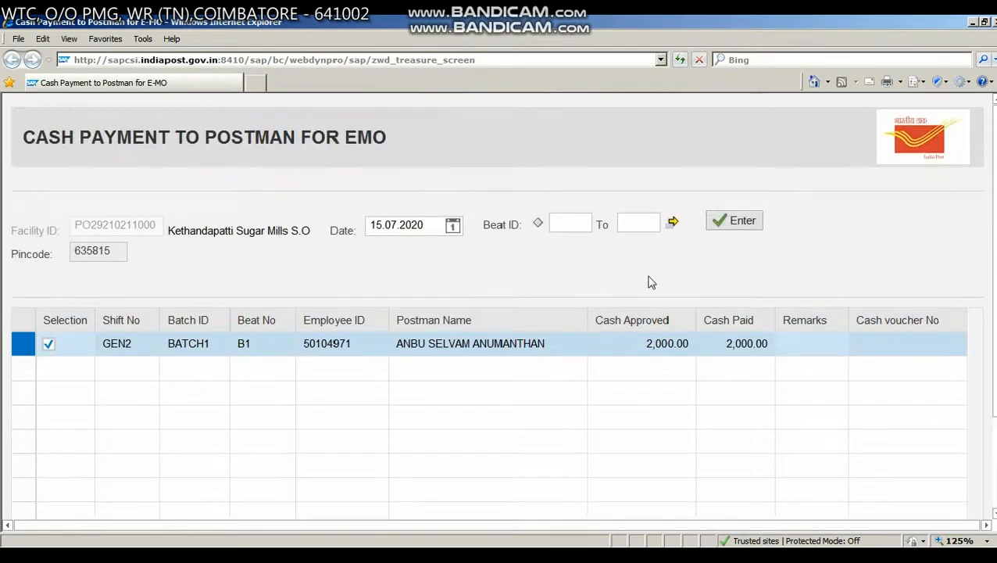
scroll(765, 283, down, 3)
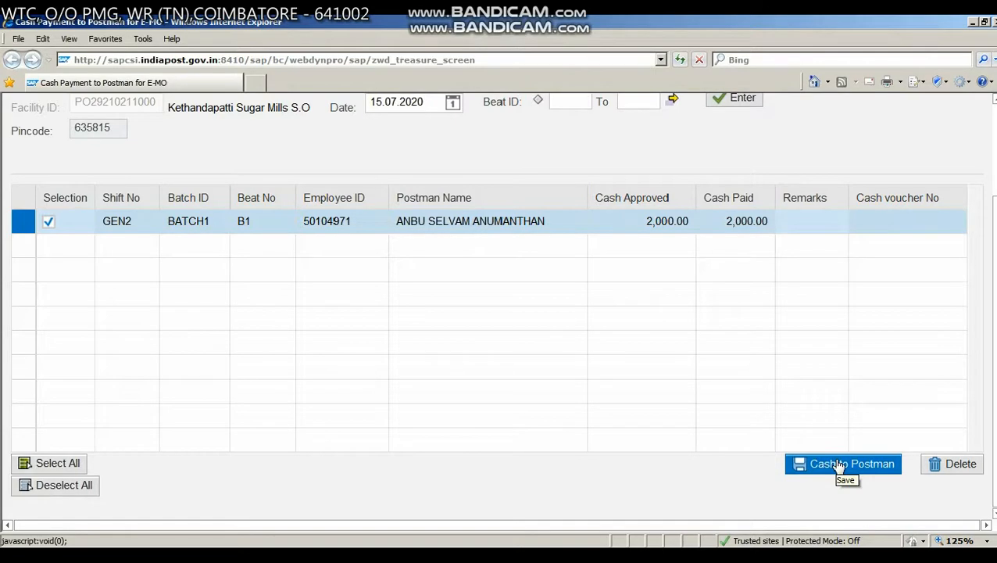
click(838, 464)
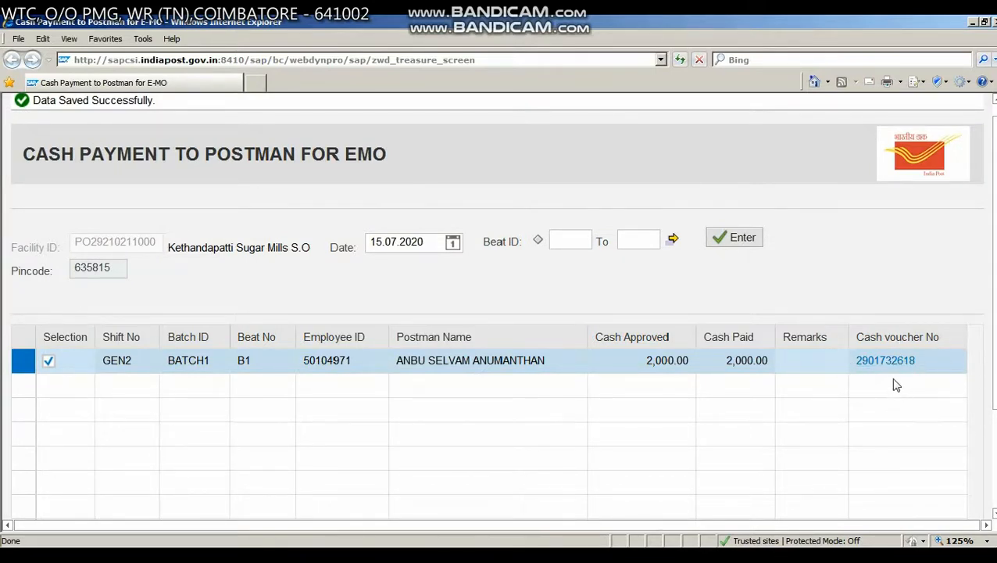
- Review the cash voucher entry for the postman's payment and close the Cash Payment To Postman window
scroll(895, 381, down, 2)
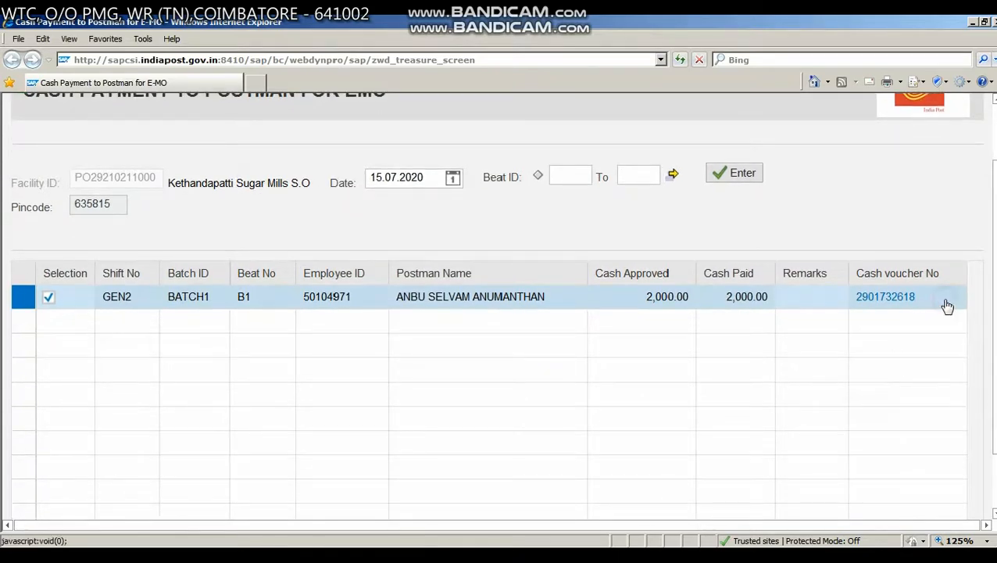
scroll(946, 304, down, 2)
scroll(945, 304, up, 5)
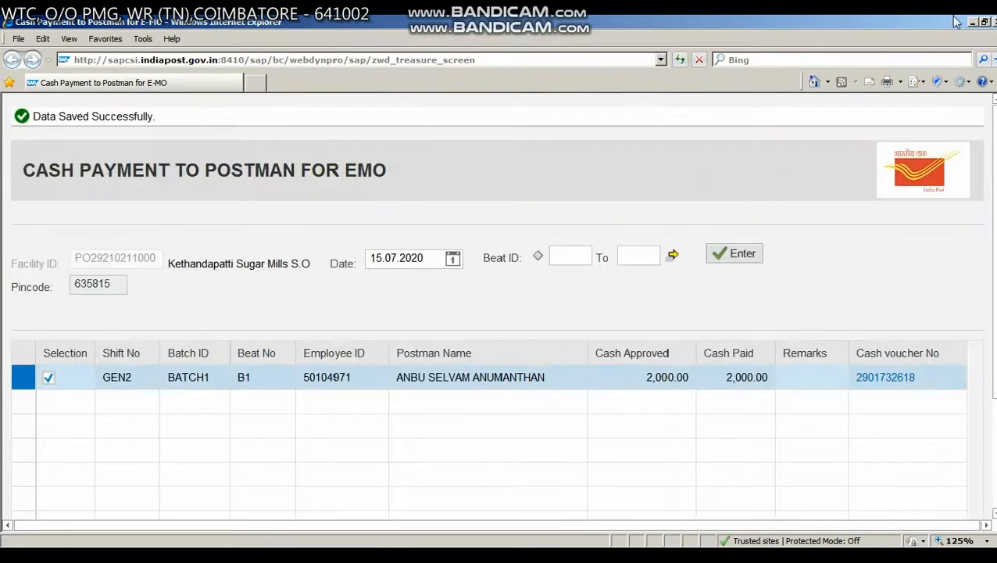
click(994, 22)
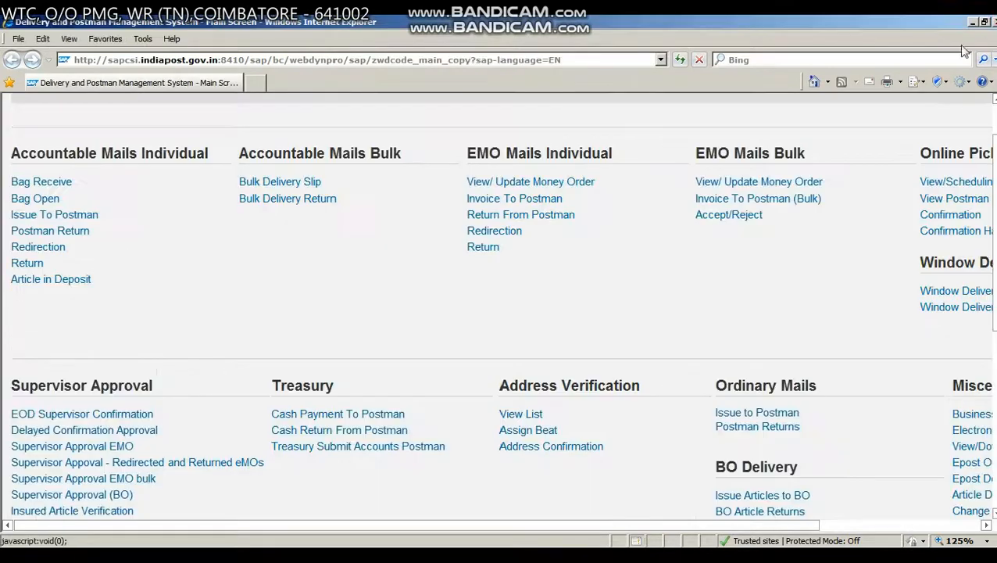
- Switch to SAP Easy Access and open the TCB View - ZRFBL3N transaction from the favorites
click(319, 544)
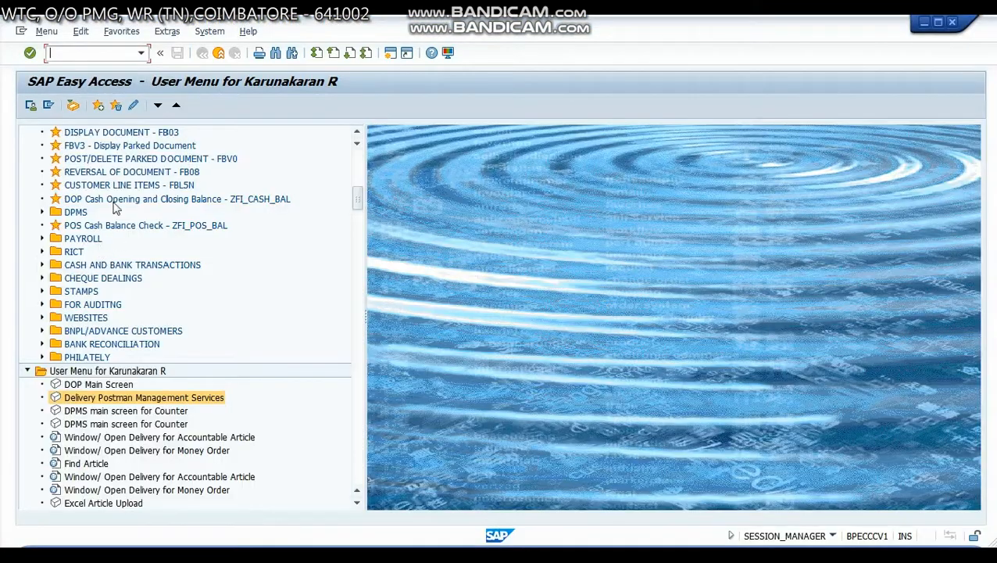
drag(356, 202, 356, 143)
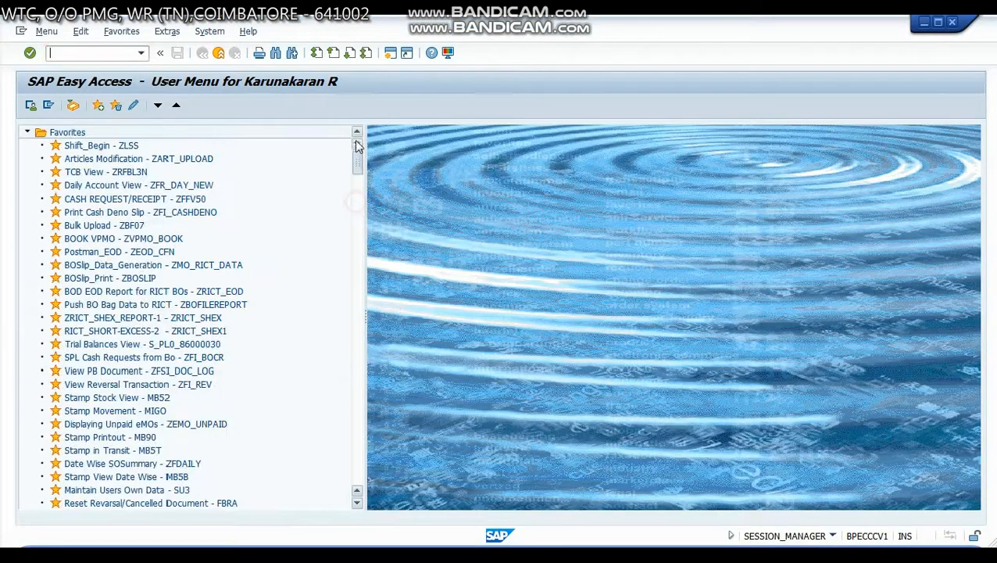
click(100, 173)
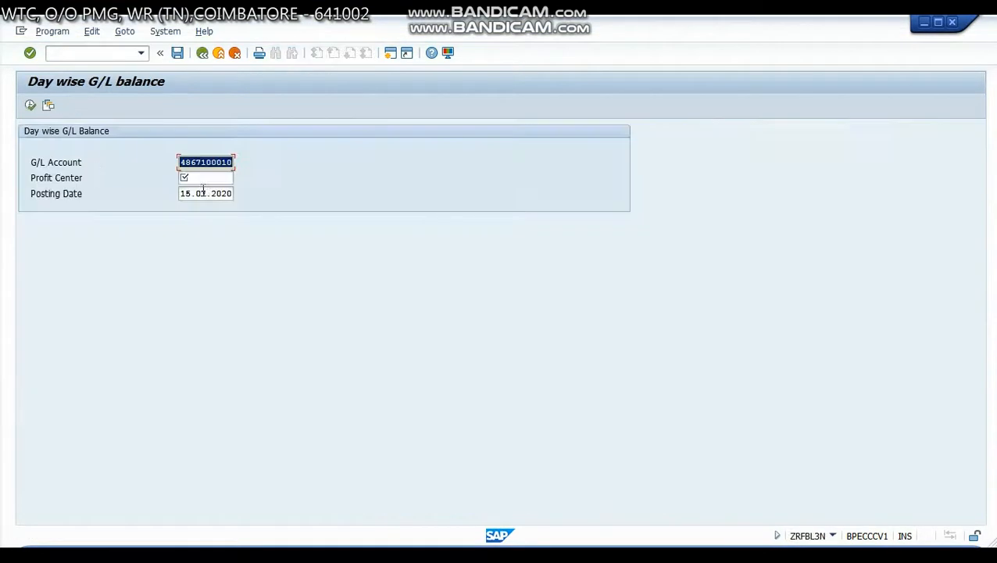
- Run the day-wise G/L balance report for posting date 15.07.2020 and select the postman's payment amount in the results
click(211, 178)
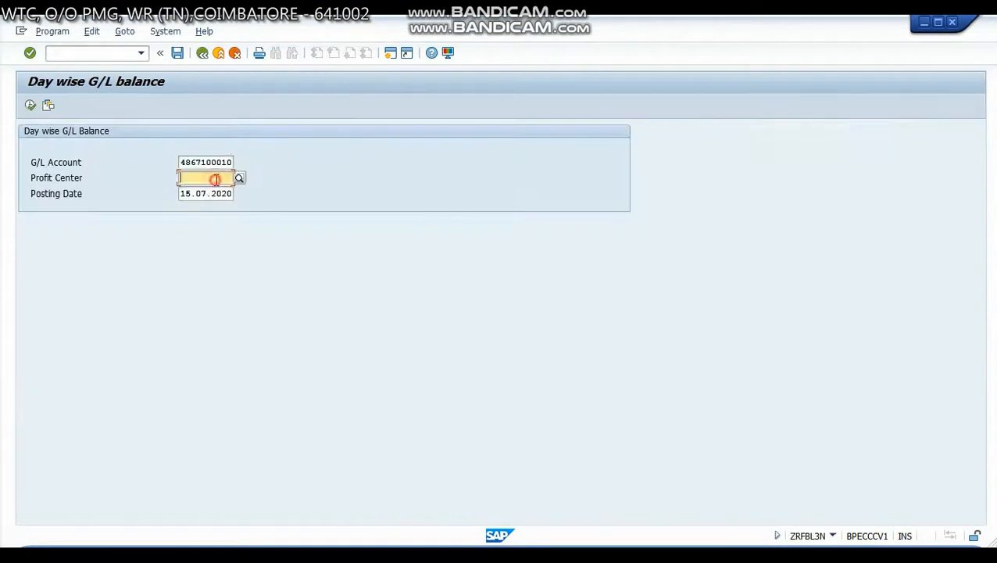
click(212, 192)
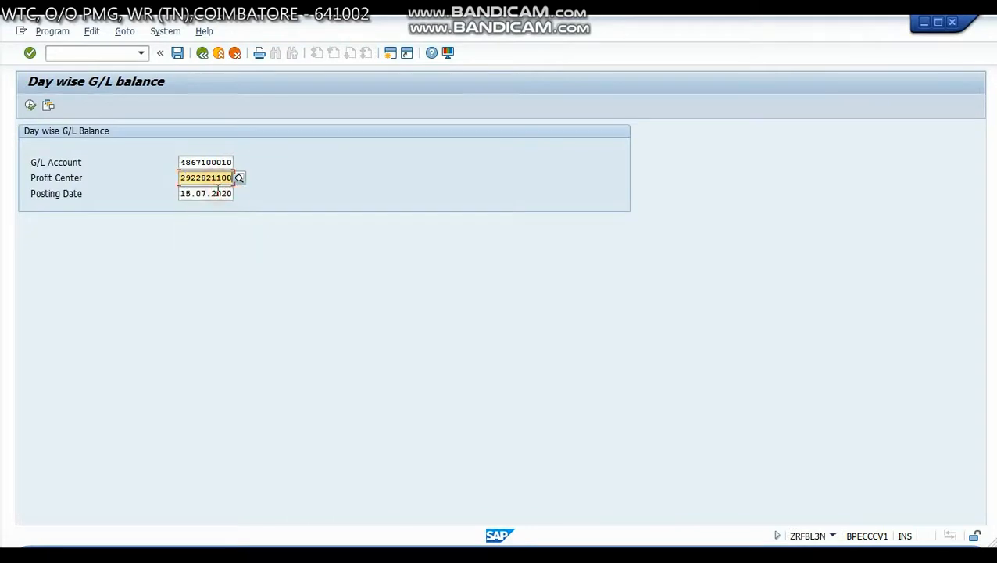
click(31, 106)
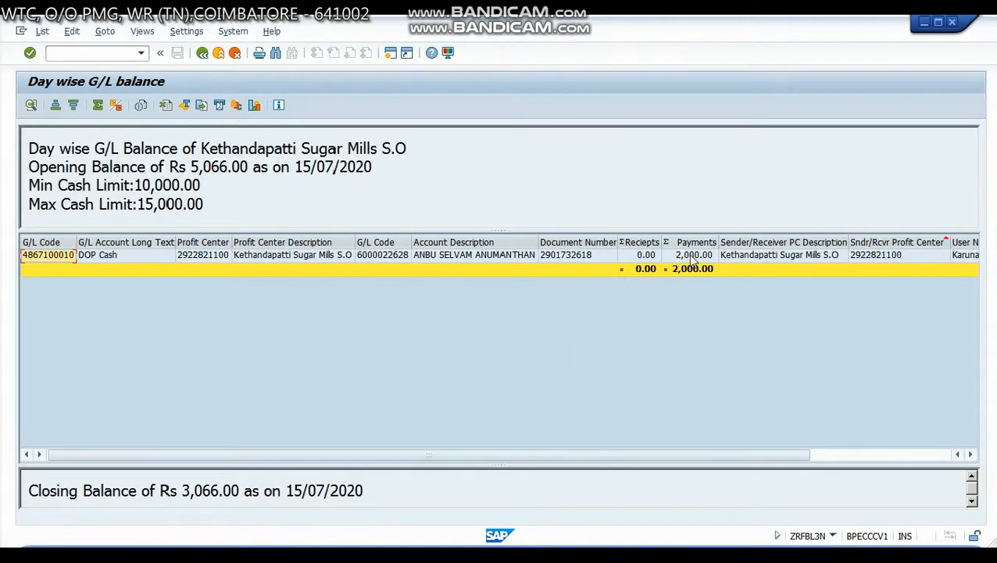
click(692, 257)
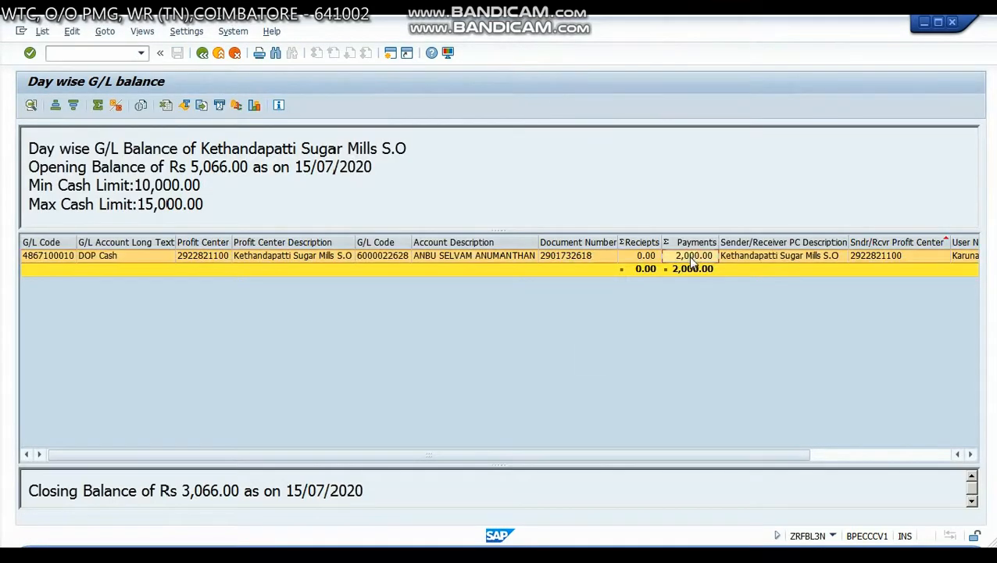